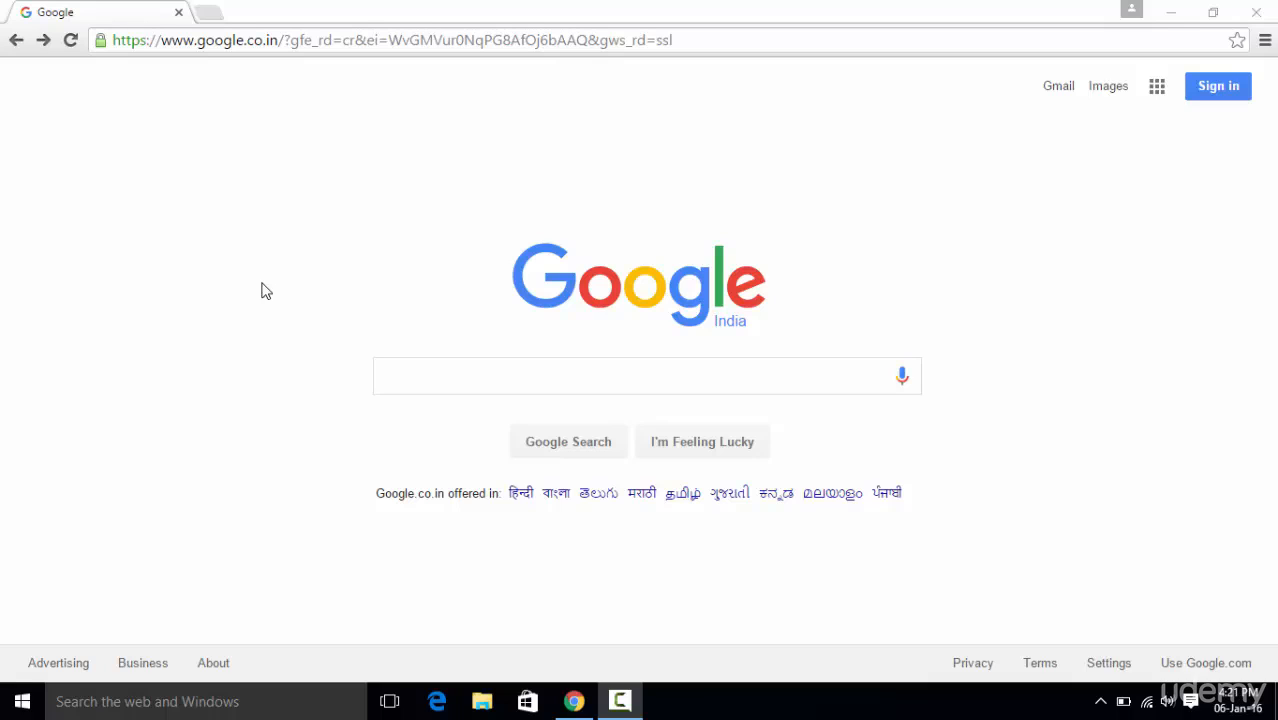
# Search Google for "download java jdk".
pyautogui.click(480, 374)
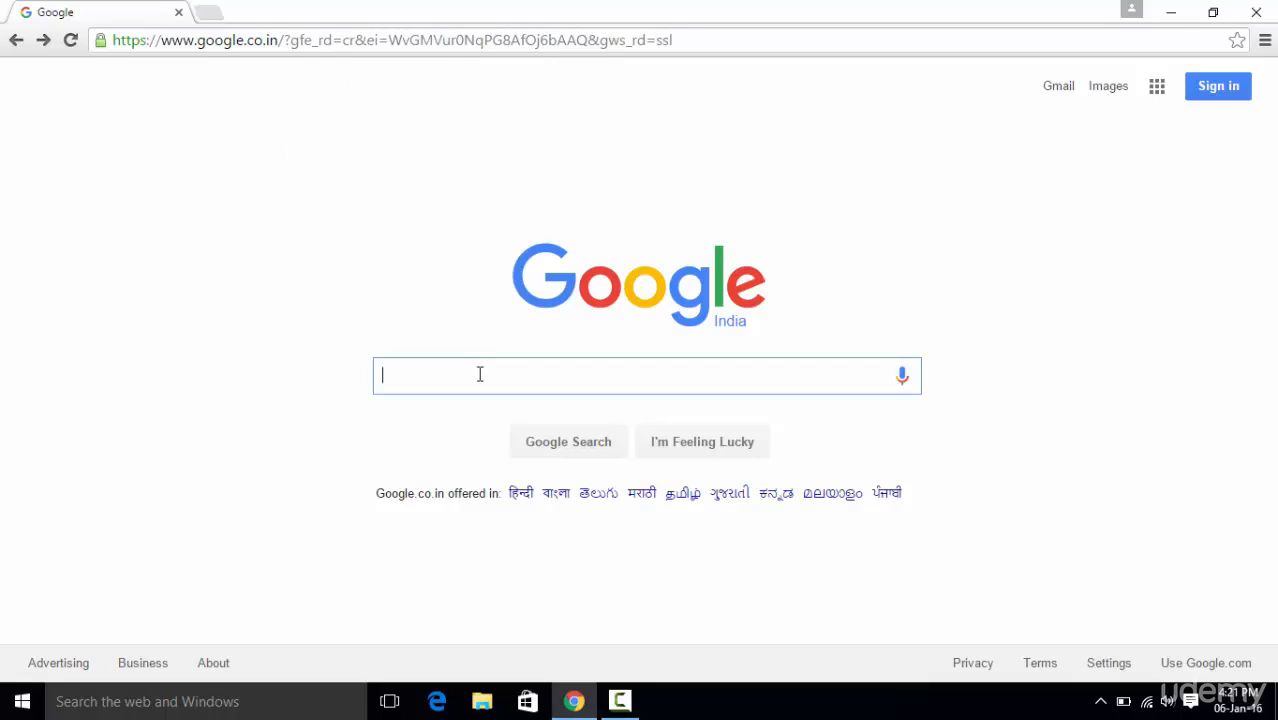
pyautogui.write('down')
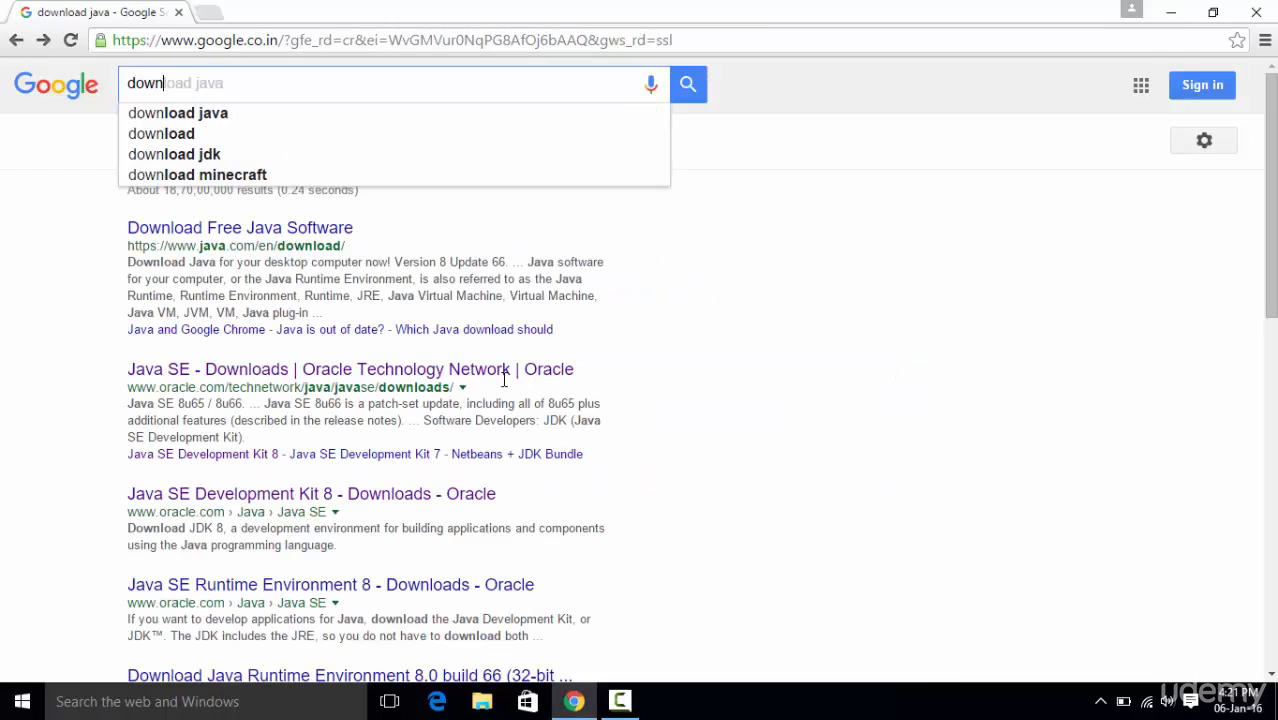
pyautogui.write('load java ')
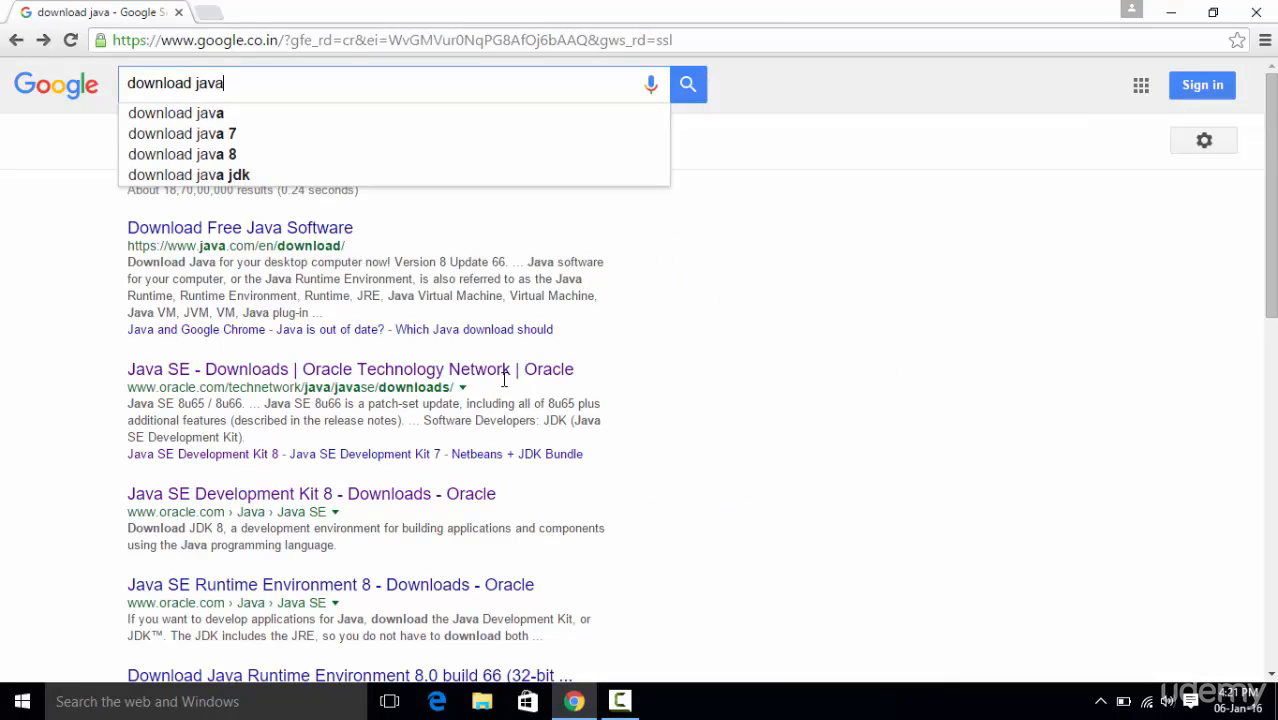
pyautogui.write('jdk')
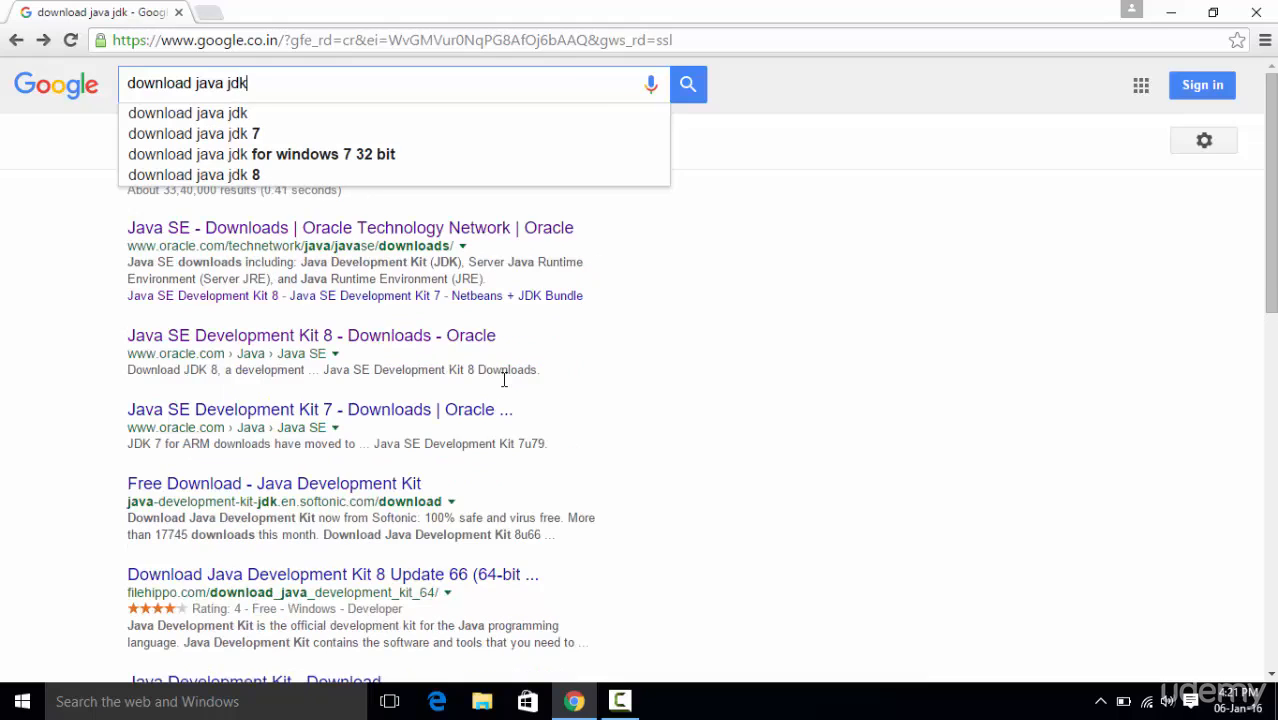
pyautogui.press('Return')
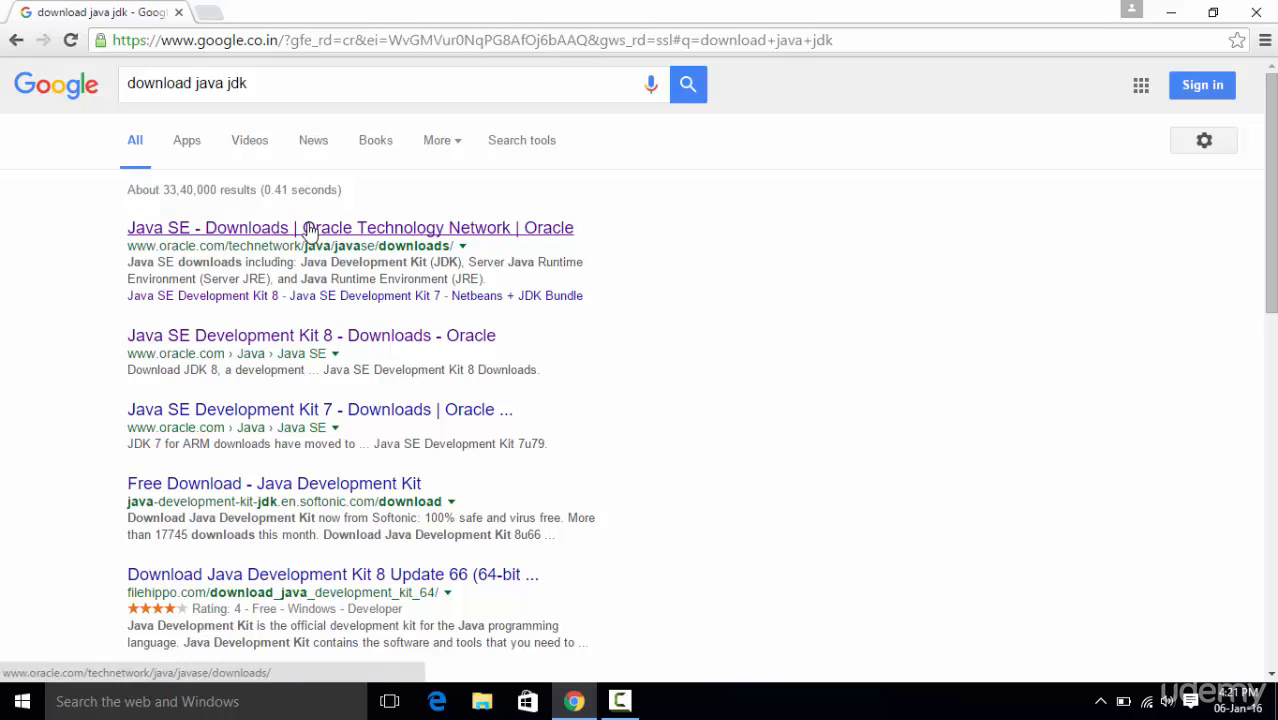
# Open the Oracle Technology Network "Java SE - Downloads" result in a new browser tab and switch to that tab.
pyautogui.rightClick(309, 229)
pyautogui.click(335, 238)
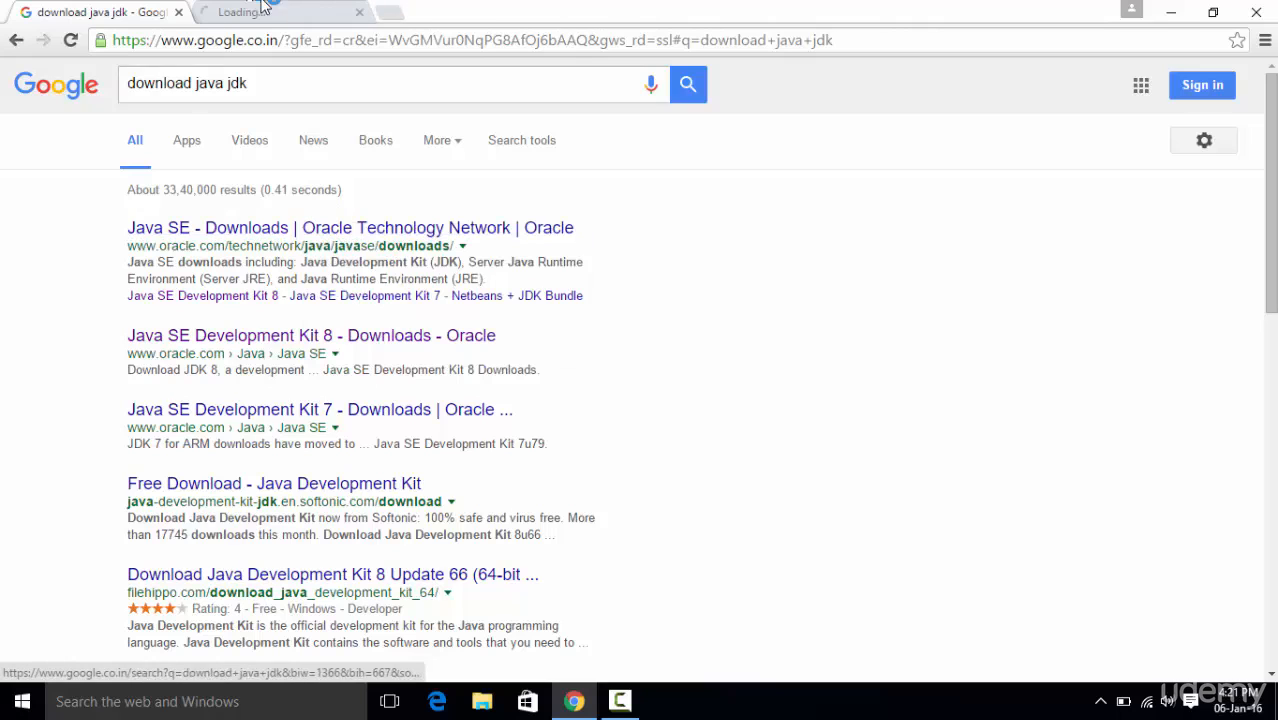
pyautogui.click(270, 24)
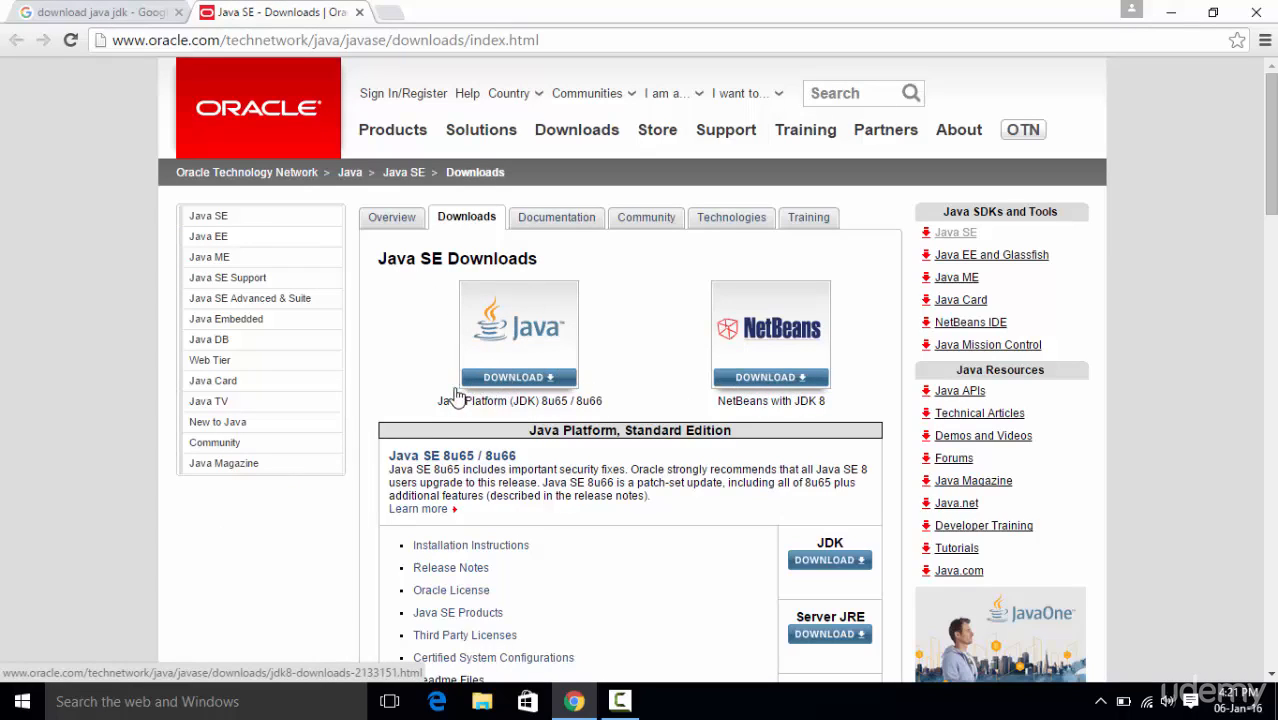
# Open the Java Platform (JDK) 8u65 / 8u66 download page and examine the Windows x86 and Windows x64 packages for 8u65.
pyautogui.click(505, 385)
pyautogui.scroll(-2, 330, 370)
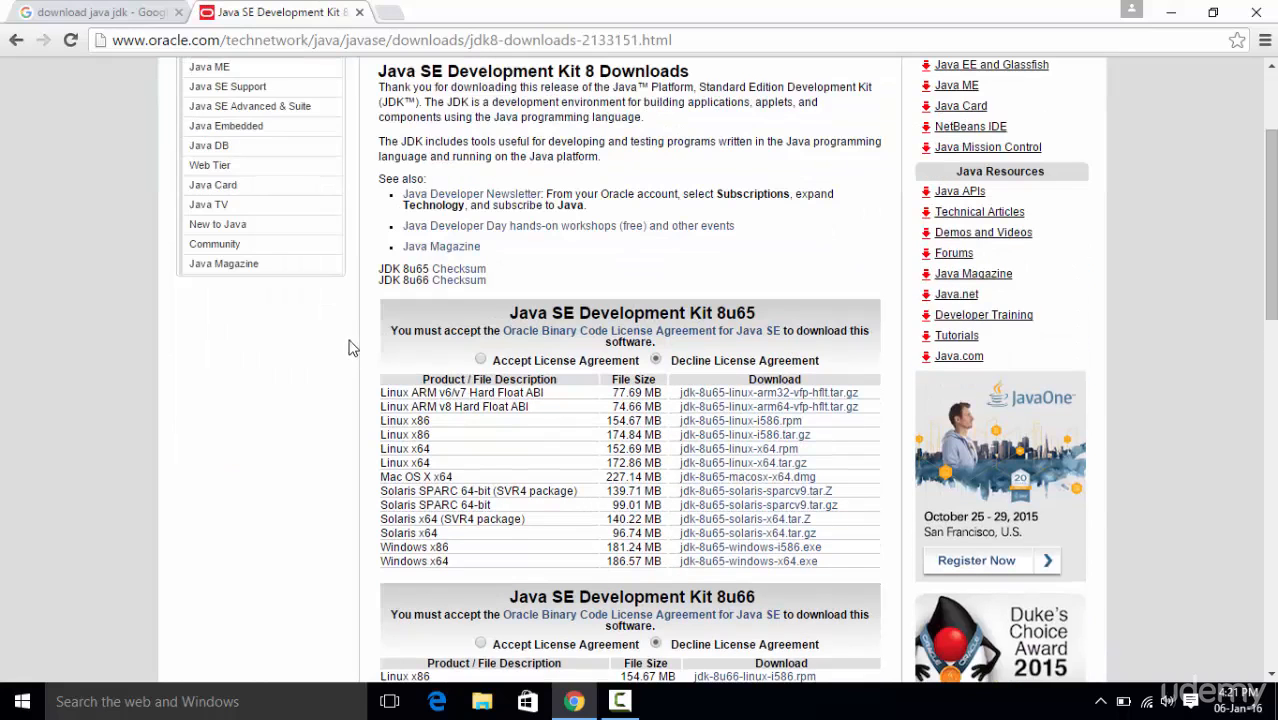
pyautogui.scroll(-2, 345, 335)
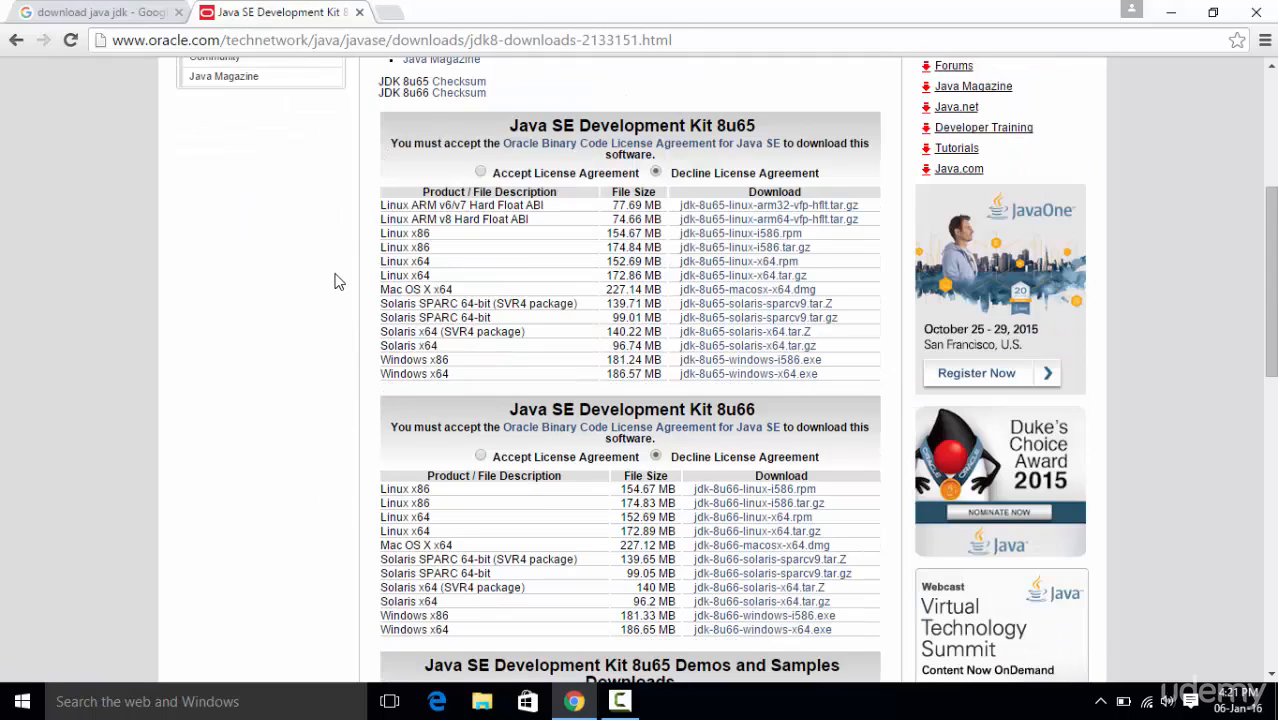
pyautogui.scroll(-1, 337, 281)
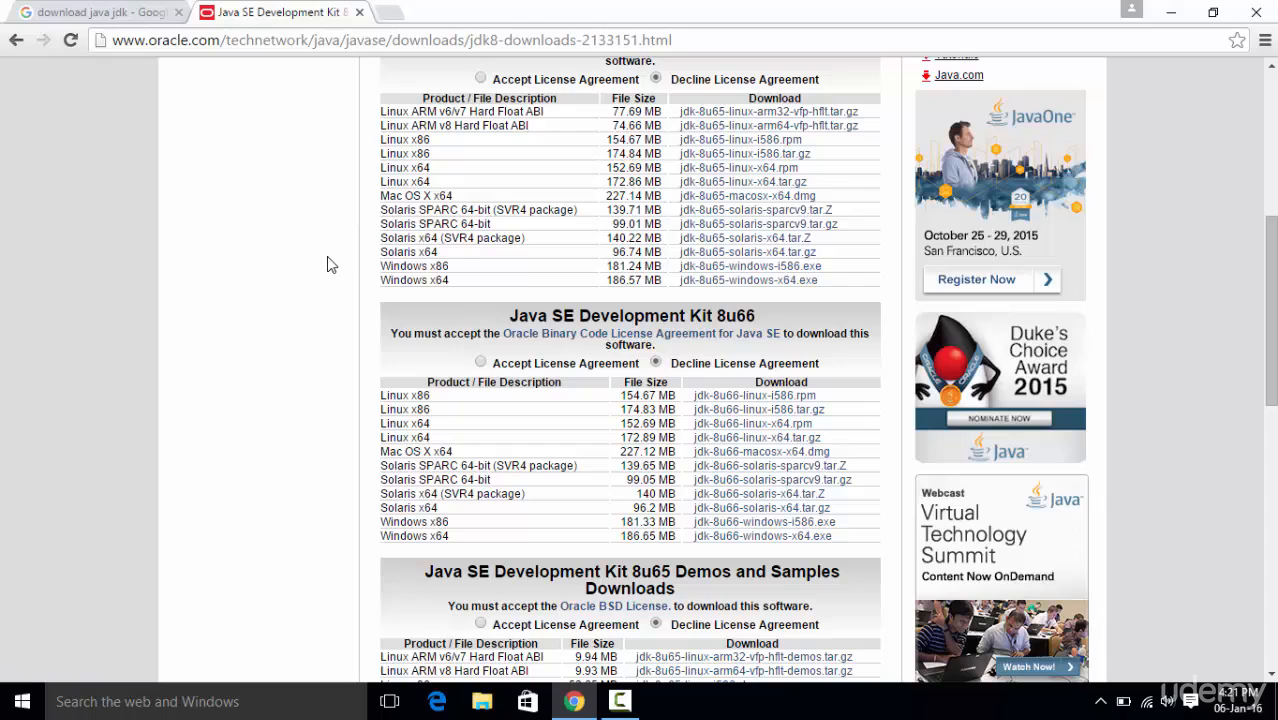
pyautogui.scroll(1, 331, 264)
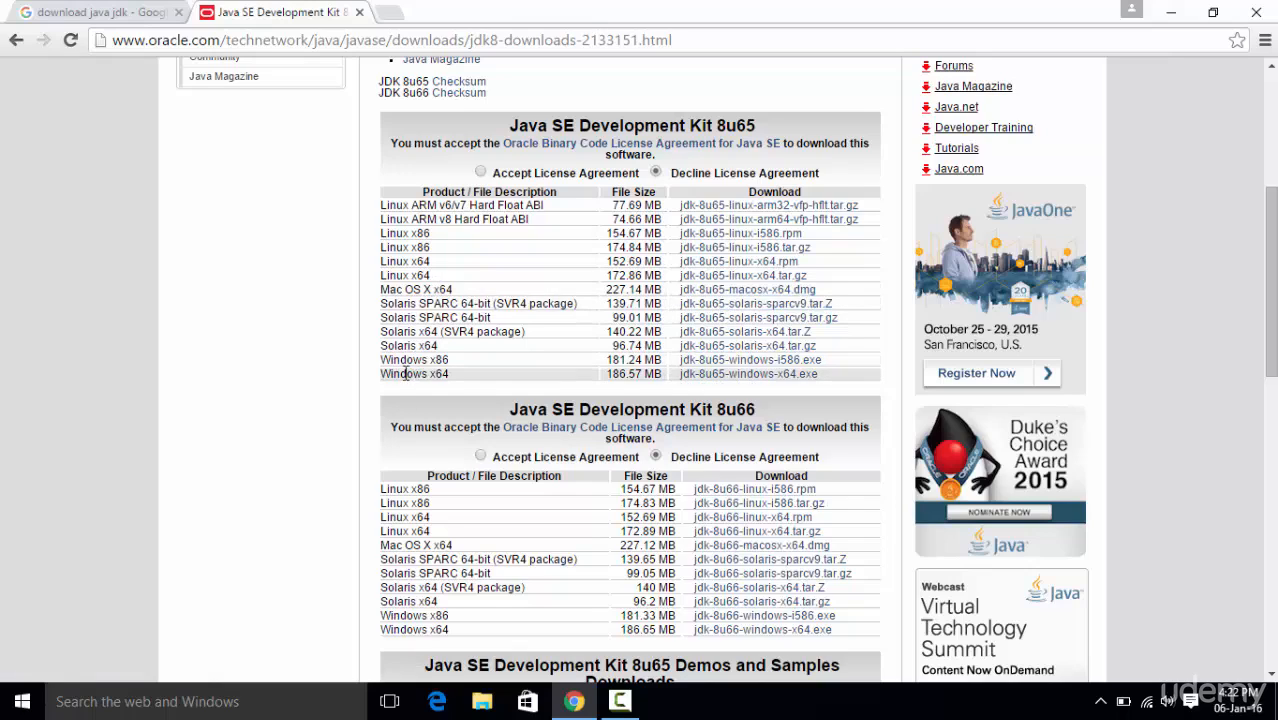
pyautogui.moveTo(382, 359); pyautogui.dragTo(449, 375)
pyautogui.click(447, 374)
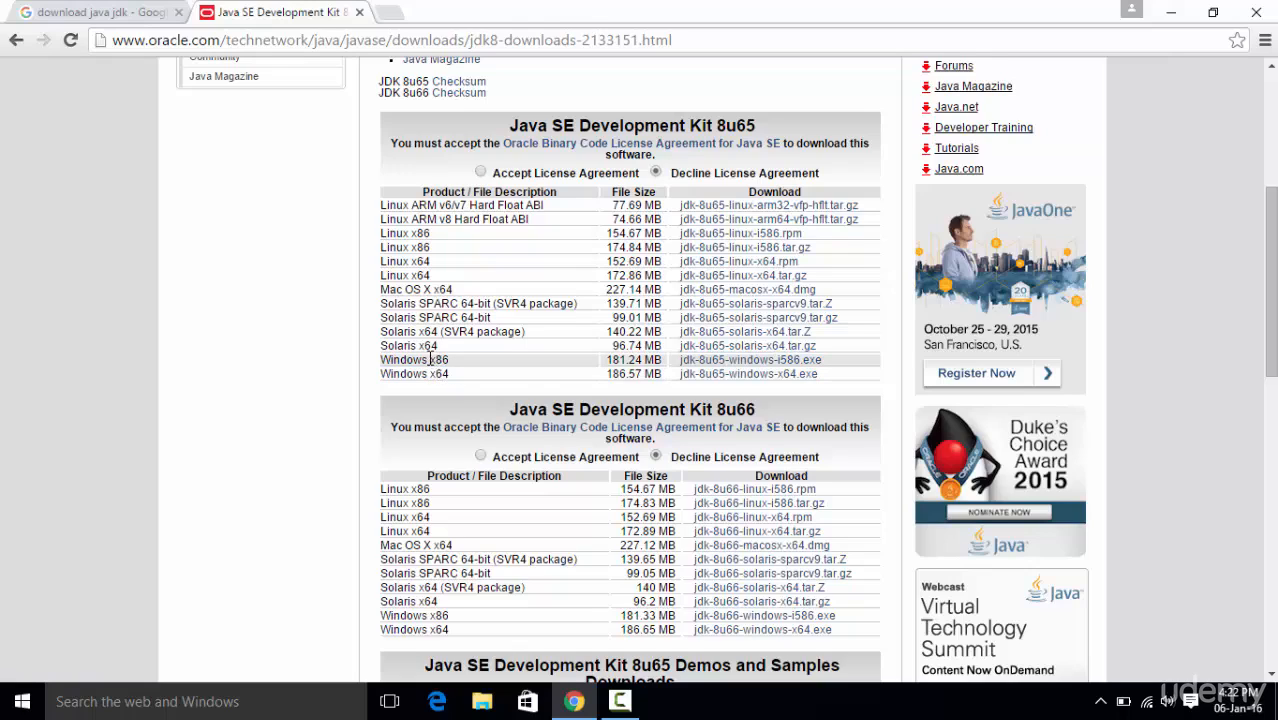
pyautogui.doubleClick(437, 360)
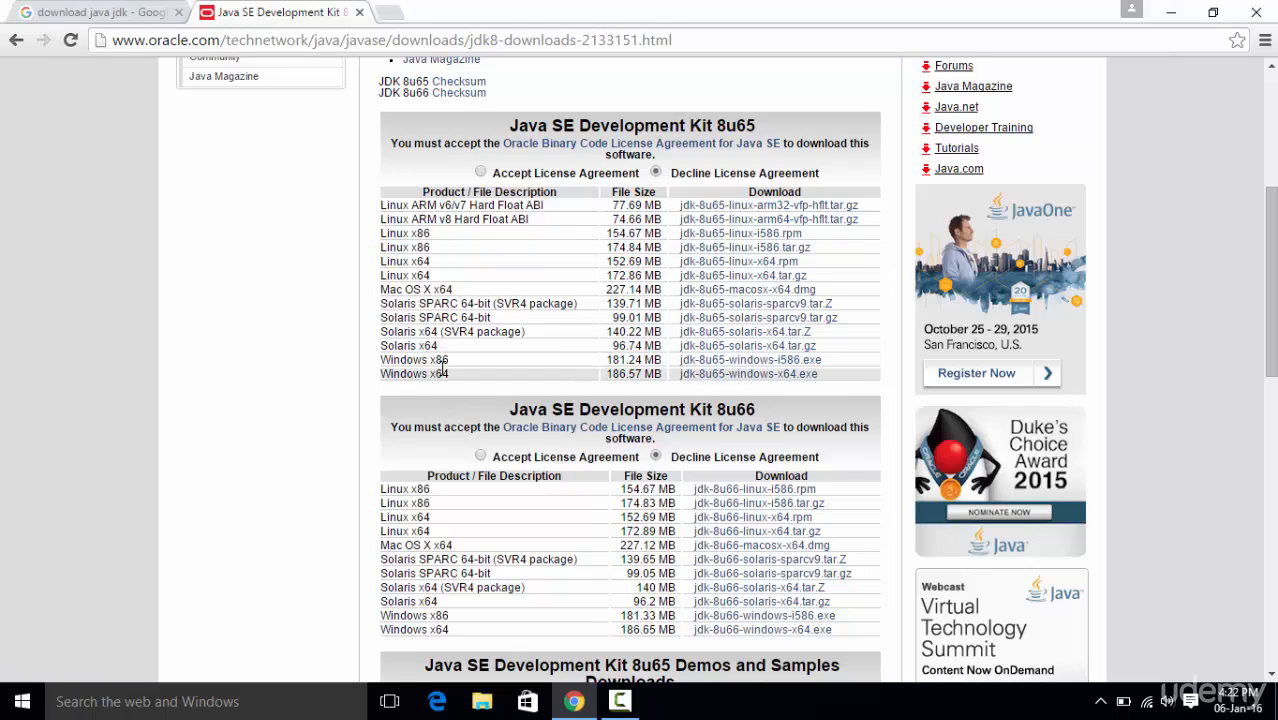
# Minimize the browser, check the system type in the properties of This PC in File Explorer, and close both windows.
pyautogui.click(1171, 12)
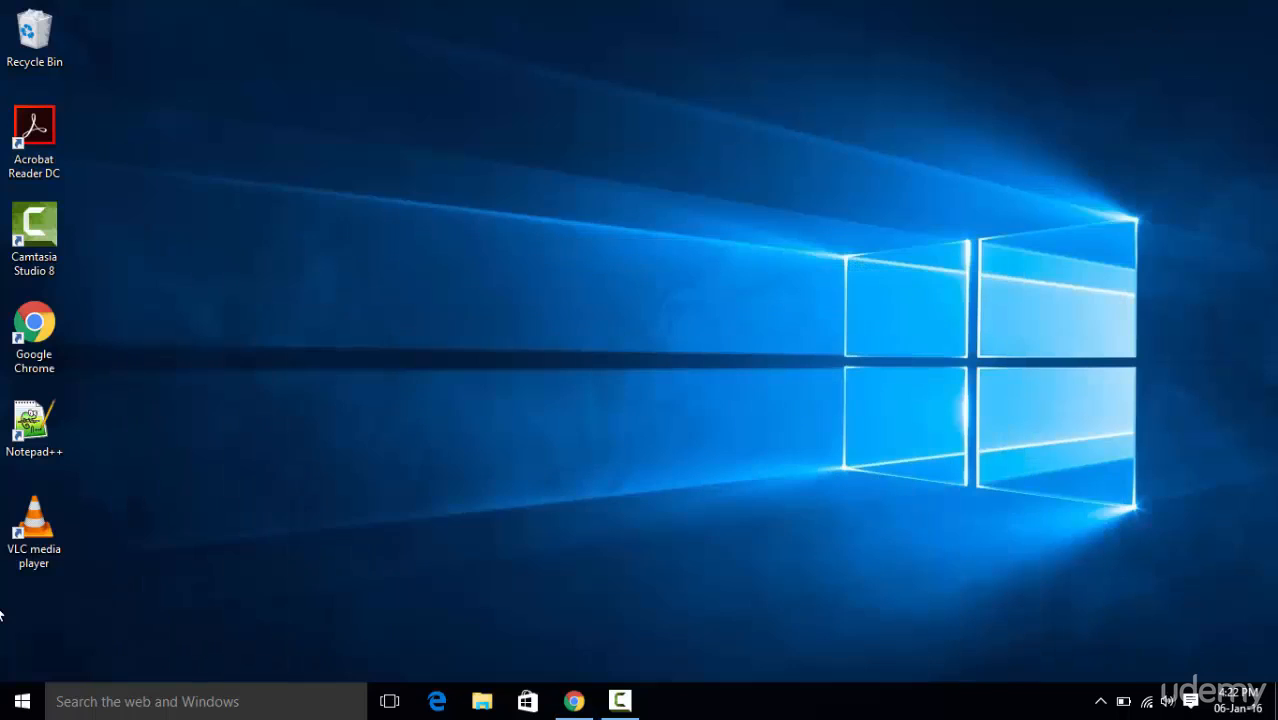
pyautogui.click(3, 705)
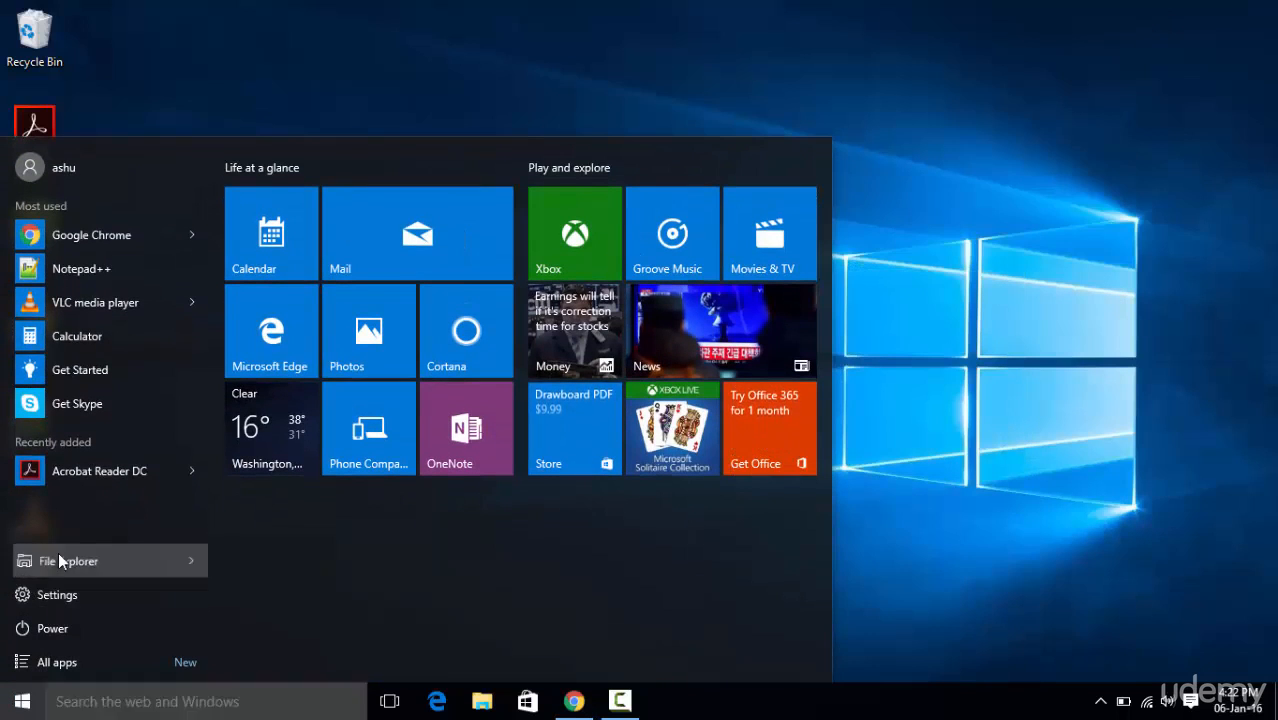
pyautogui.click(22, 561)
pyautogui.rightClick(68, 344)
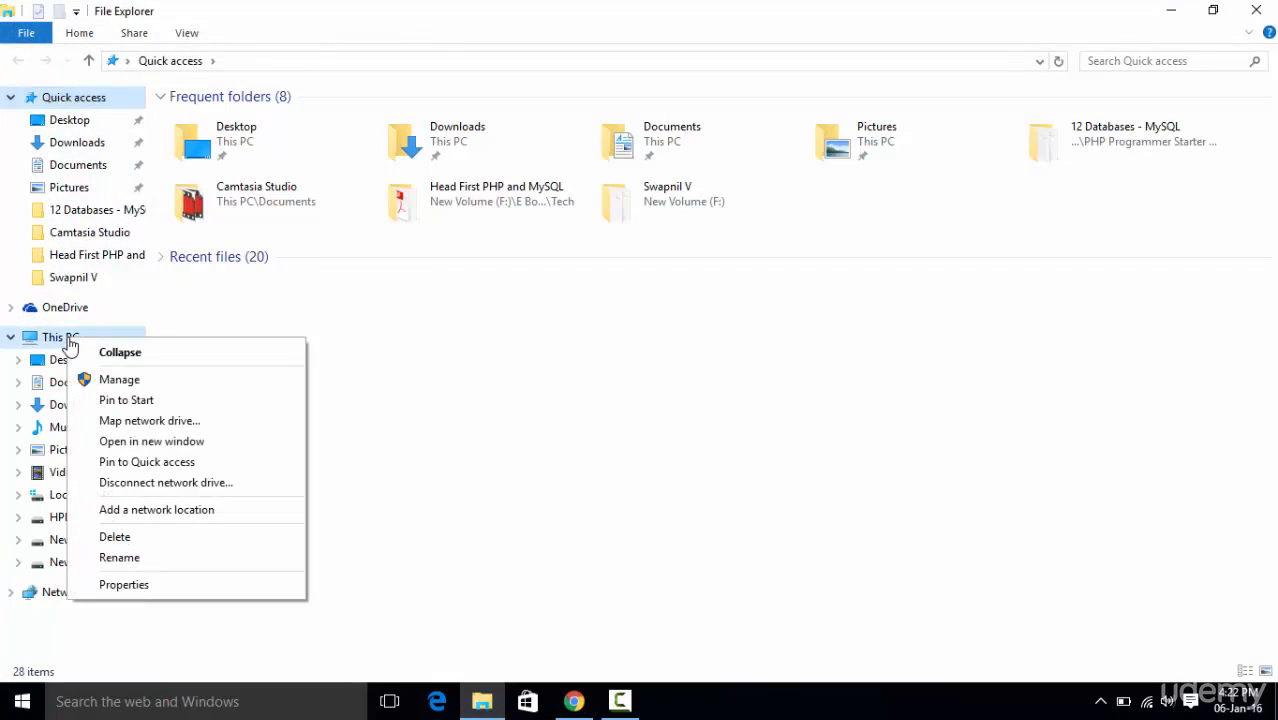
pyautogui.click(125, 585)
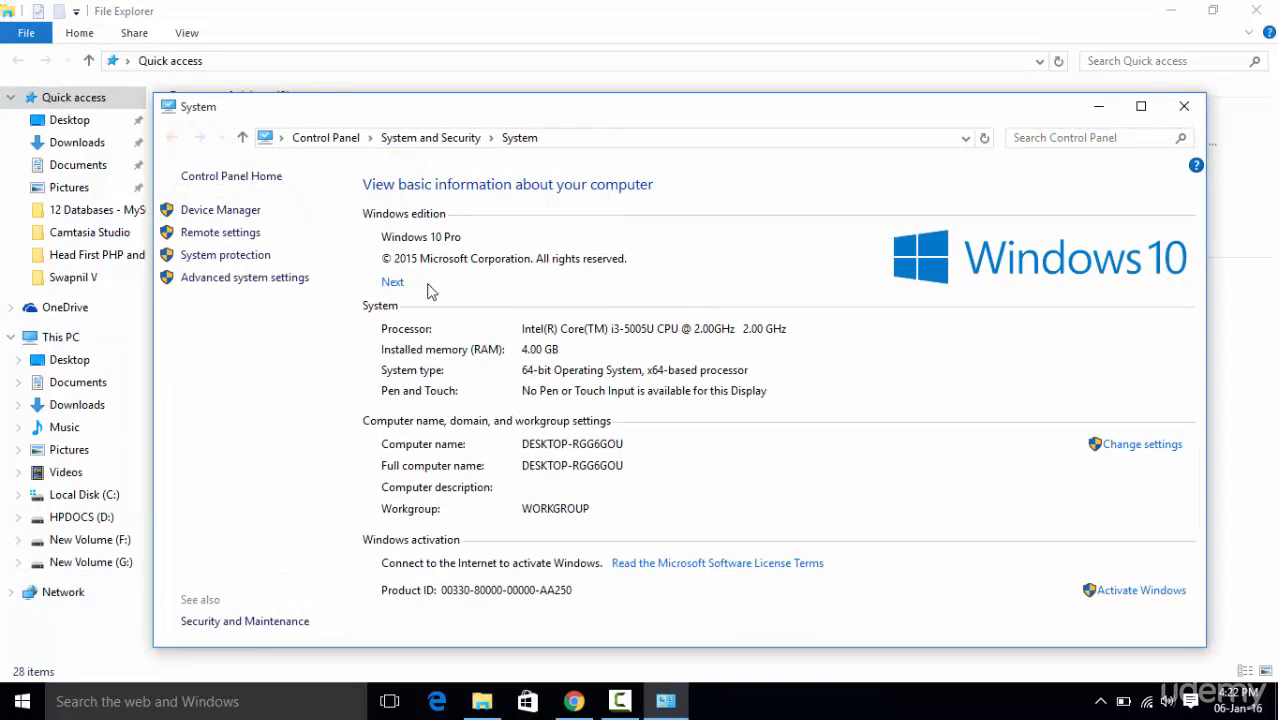
pyautogui.moveTo(435, 111); pyautogui.dragTo(428, 55)
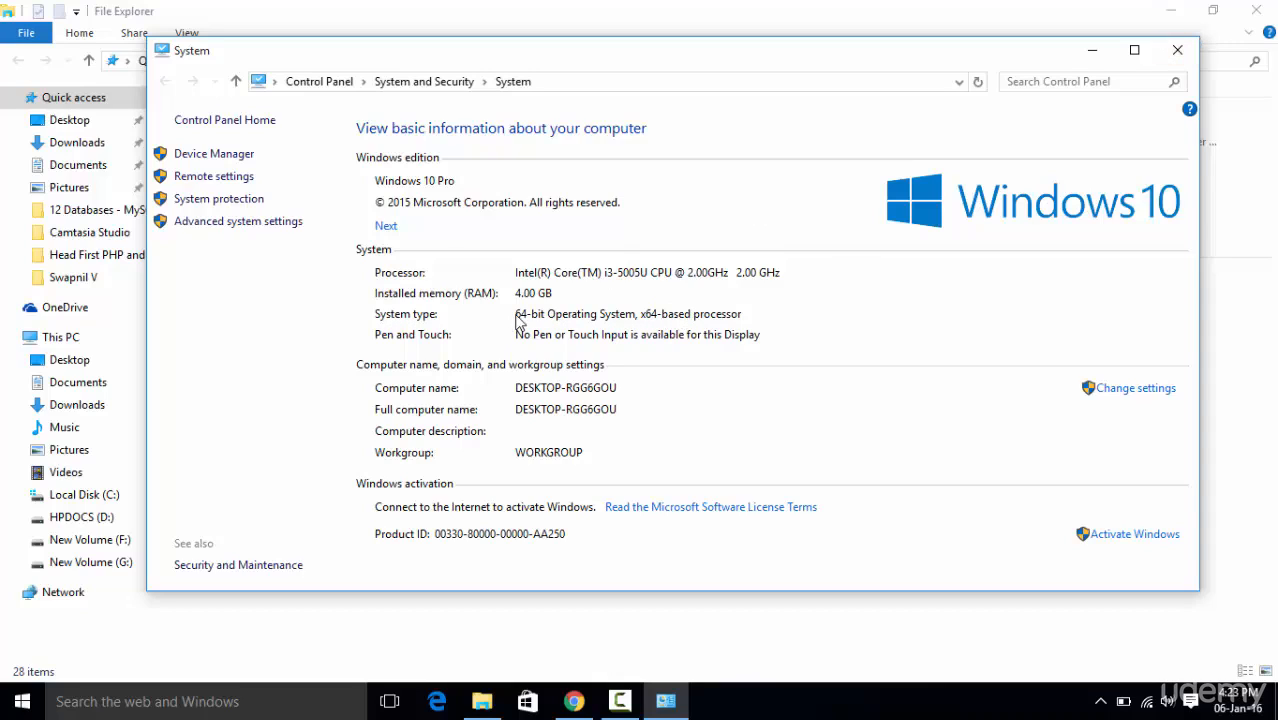
pyautogui.click(1176, 50)
pyautogui.click(1256, 10)
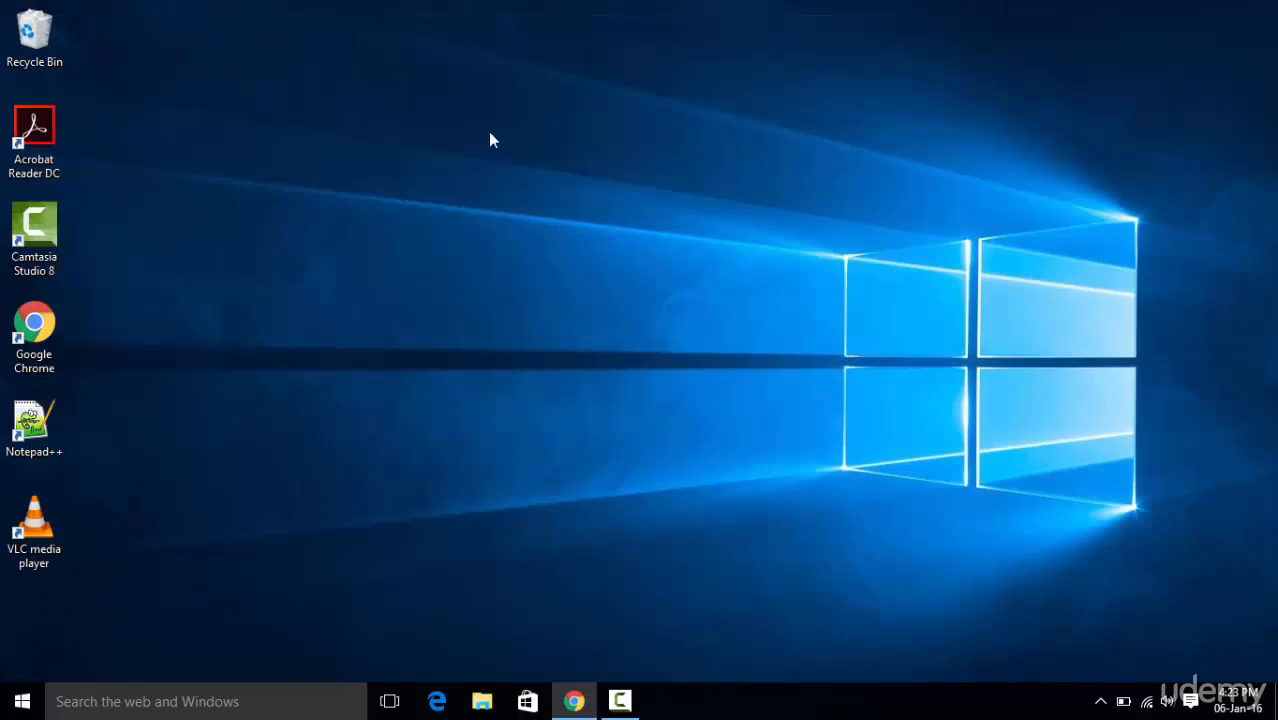
# Switch back to Chrome, accept the license agreement for Java SE Development Kit 8u65, and close the browser.
pyautogui.click(573, 703)
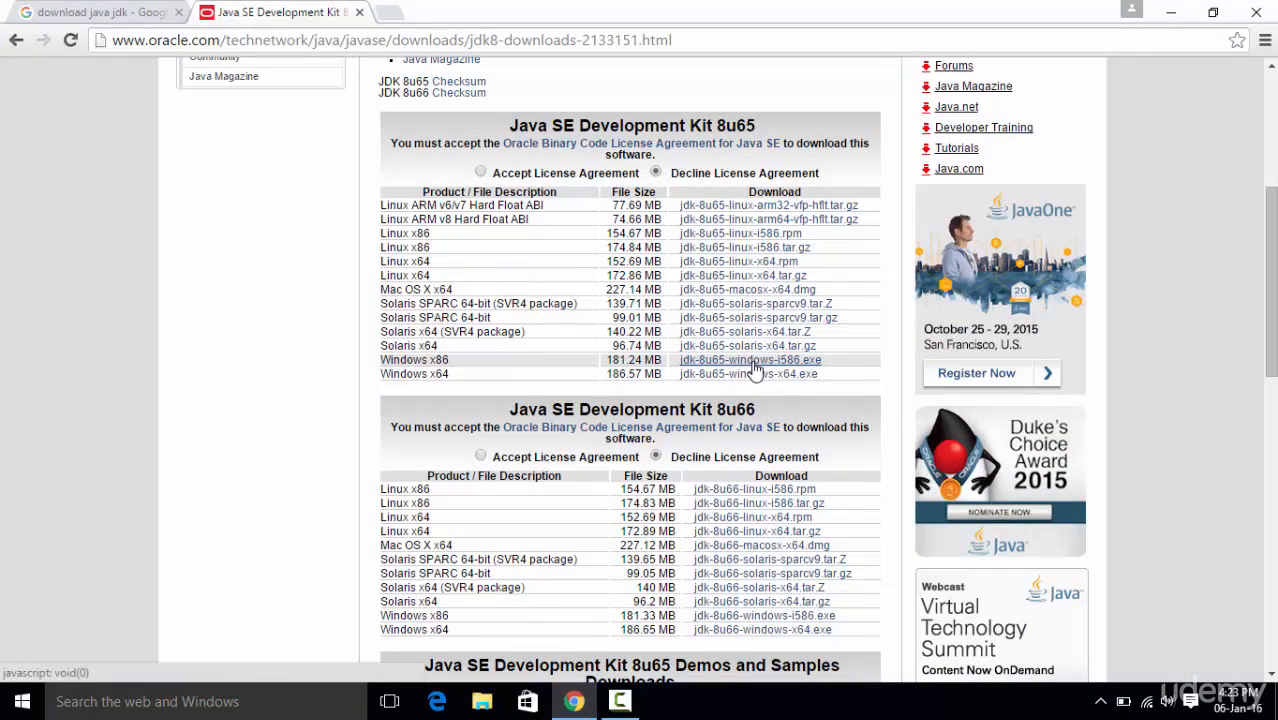
pyautogui.click(481, 173)
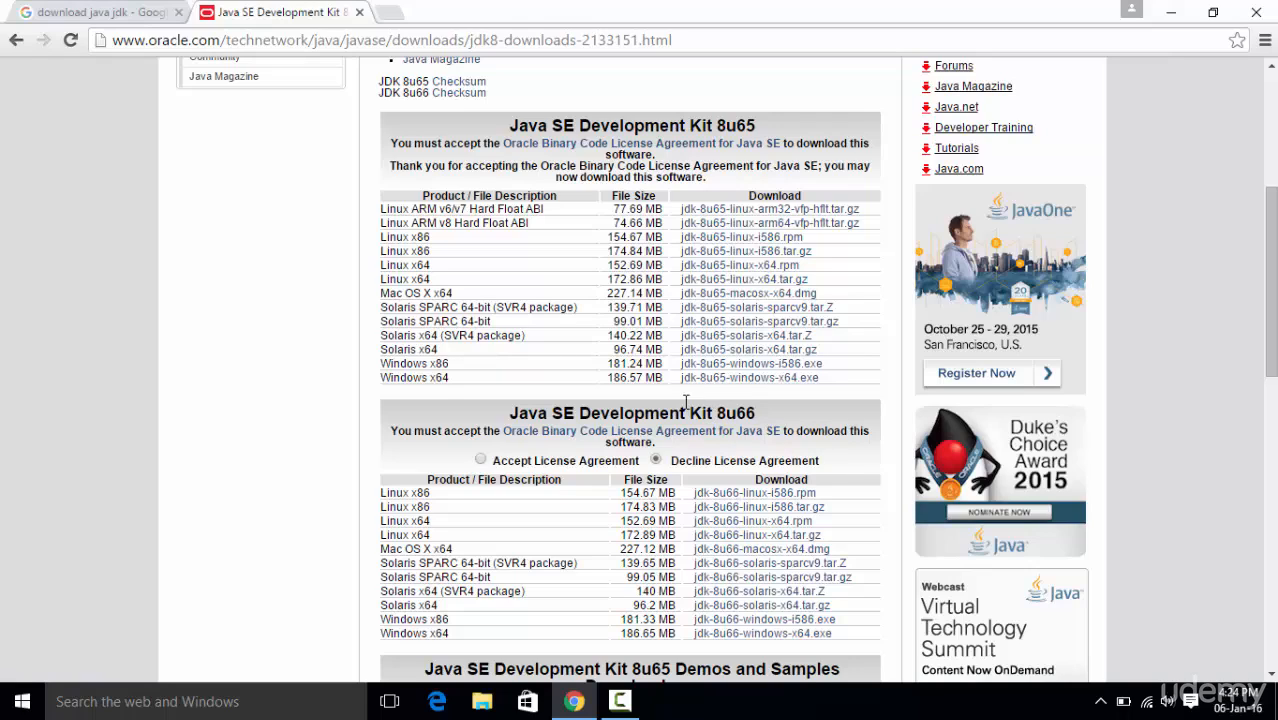
pyautogui.click(1248, 8)
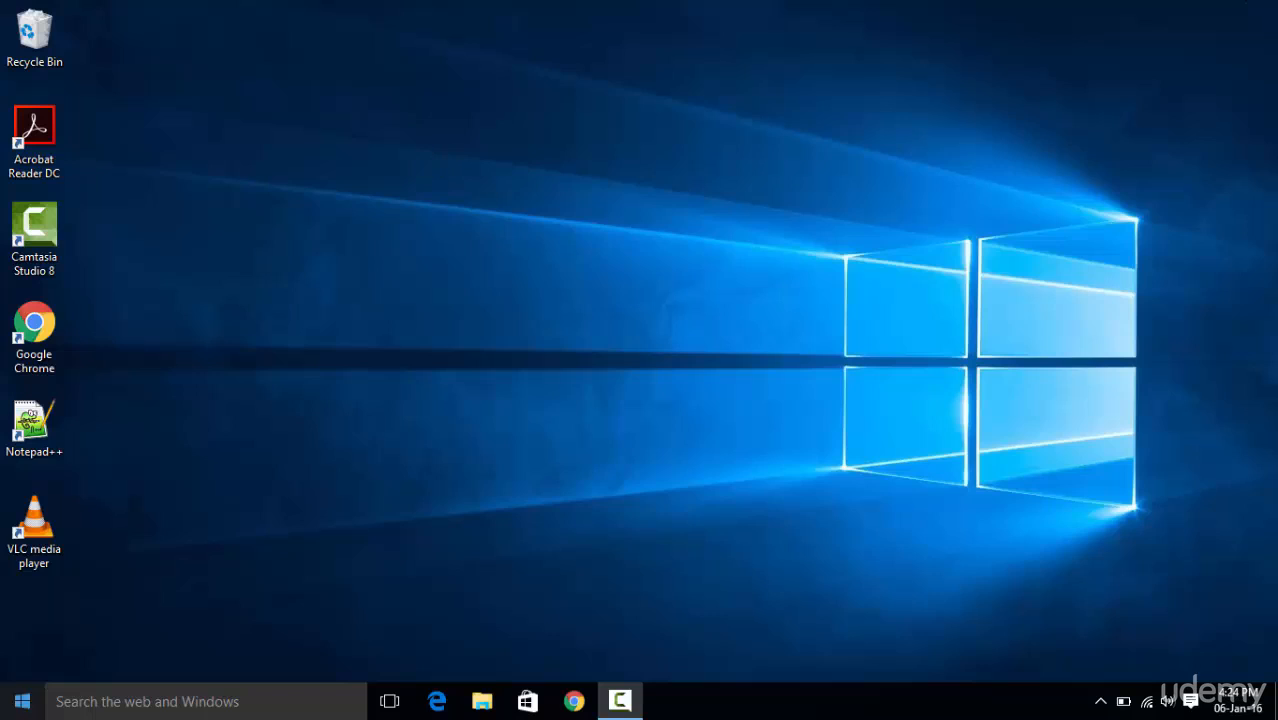
# Open File Explorer in a maximized window and display the system properties of This PC.
pyautogui.click(6, 703)
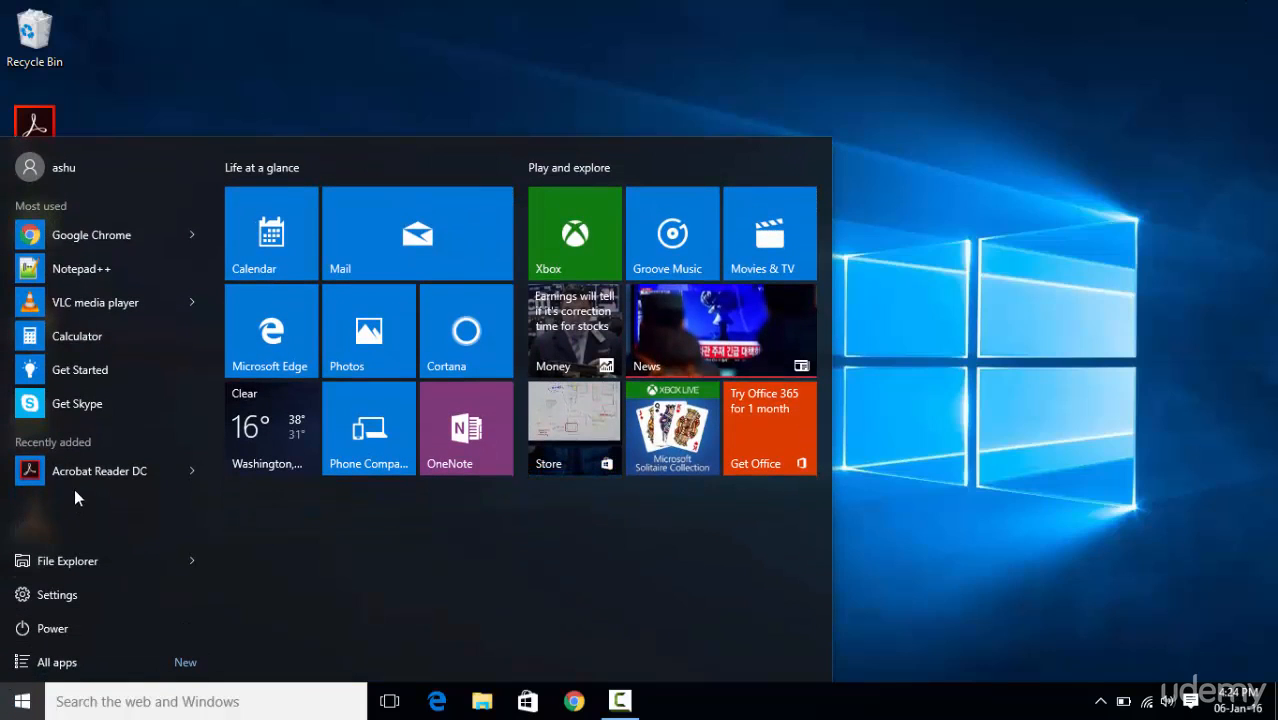
pyautogui.click(57, 563)
pyautogui.moveTo(391, 20); pyautogui.dragTo(630, 46)
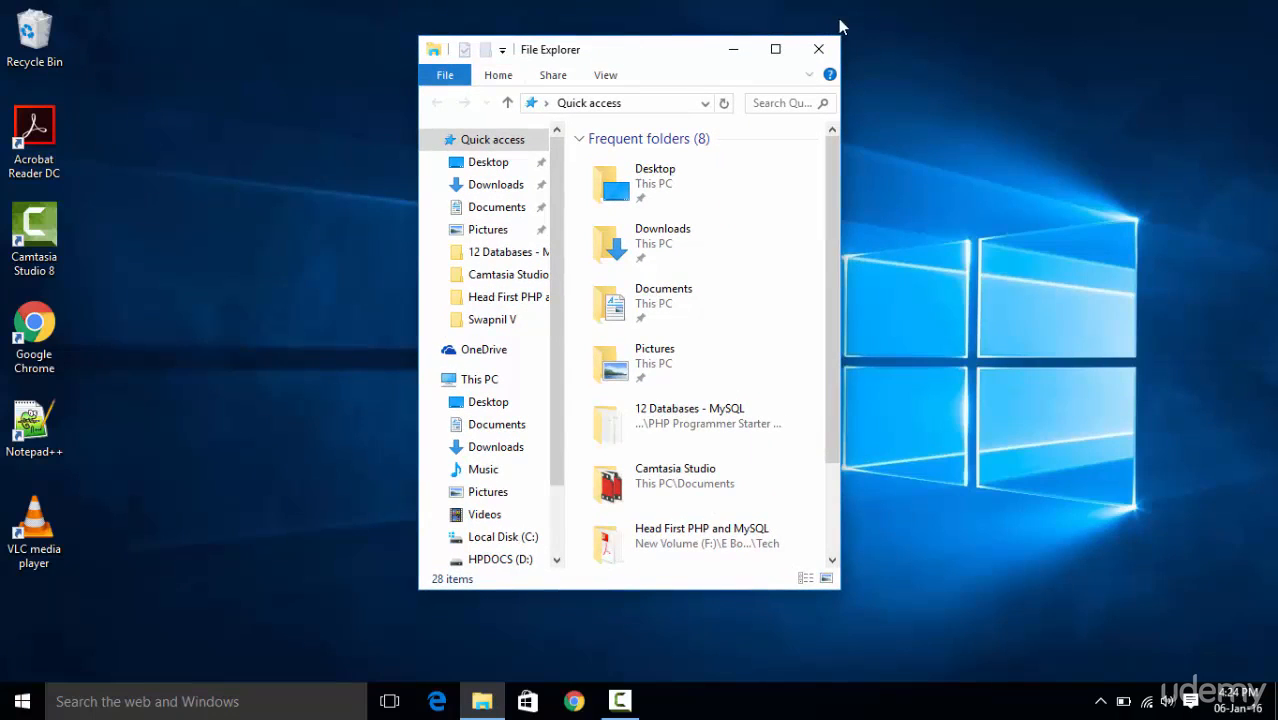
pyautogui.click(775, 48)
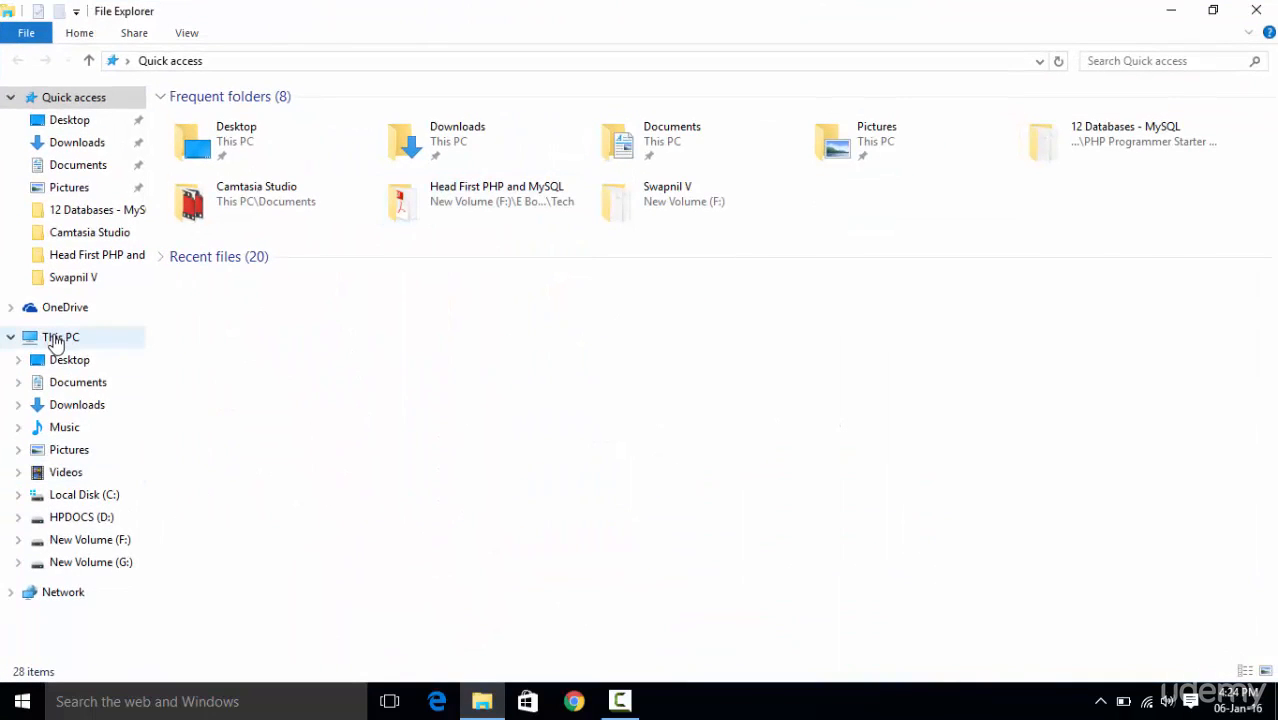
pyautogui.rightClick(55, 342)
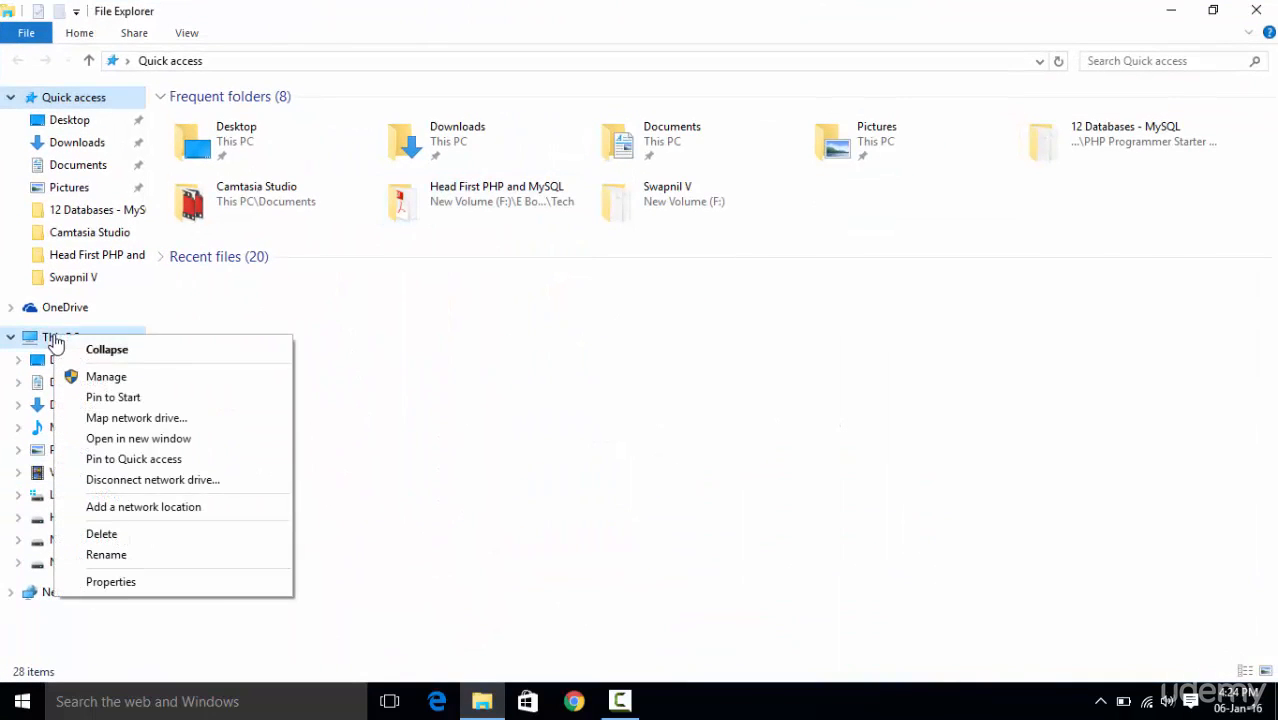
pyautogui.click(165, 586)
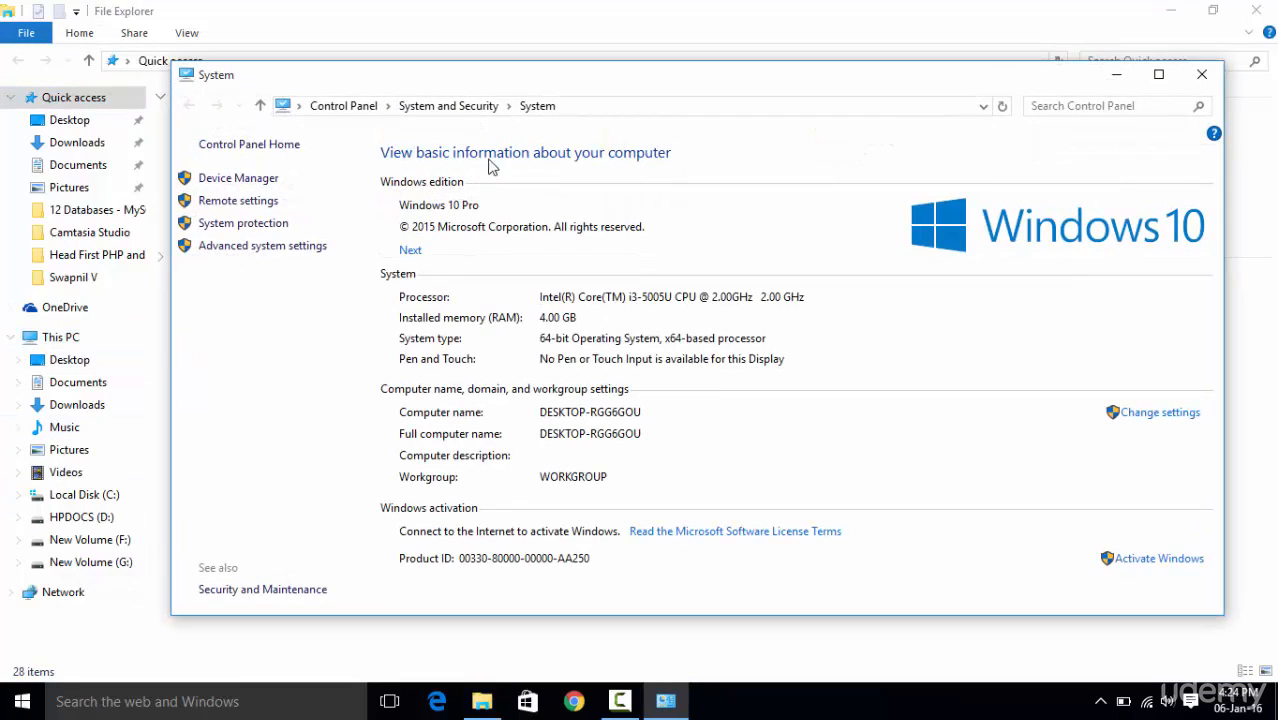
# Open the environment variables from the advanced system settings and move their dialog clear of the window behind it.
pyautogui.click(251, 250)
pyautogui.moveTo(347, 169); pyautogui.dragTo(713, 115)
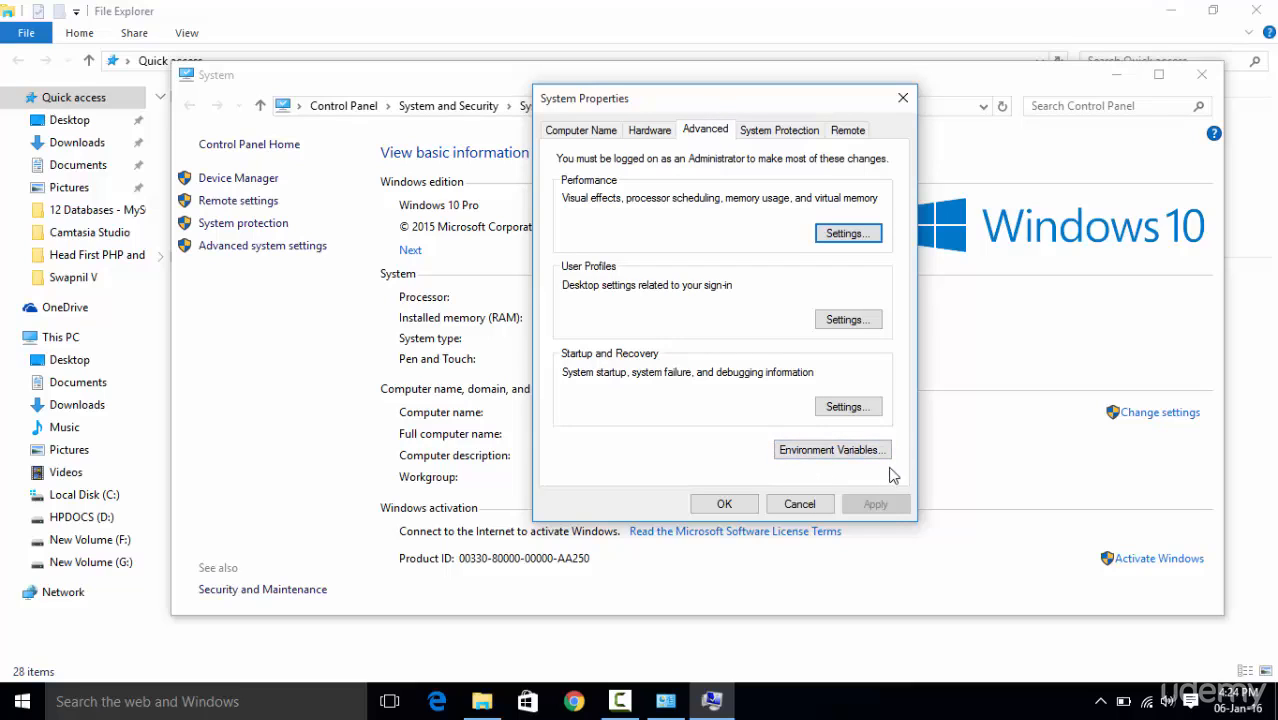
pyautogui.click(809, 452)
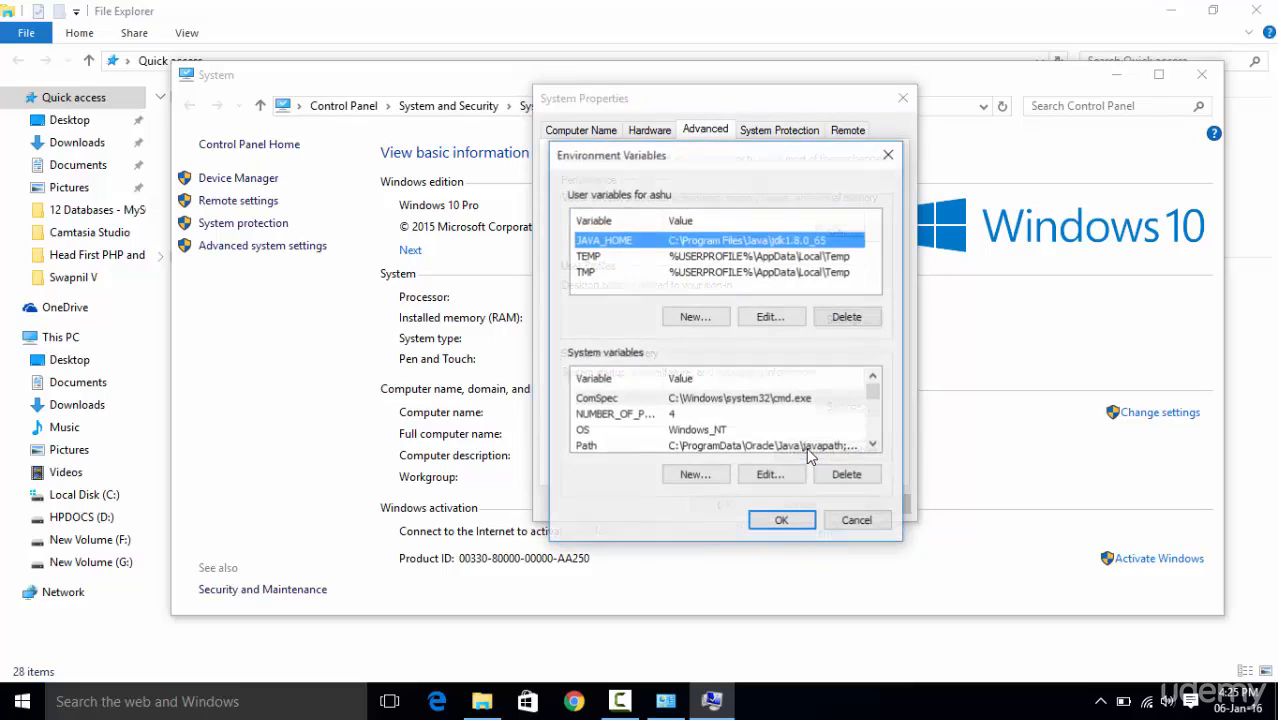
pyautogui.moveTo(700, 157); pyautogui.dragTo(761, 134)
# Examine the JAVA_HOME, TEMP and TMP user variables and their values, and close the environment variables dialog.
pyautogui.click(746, 235)
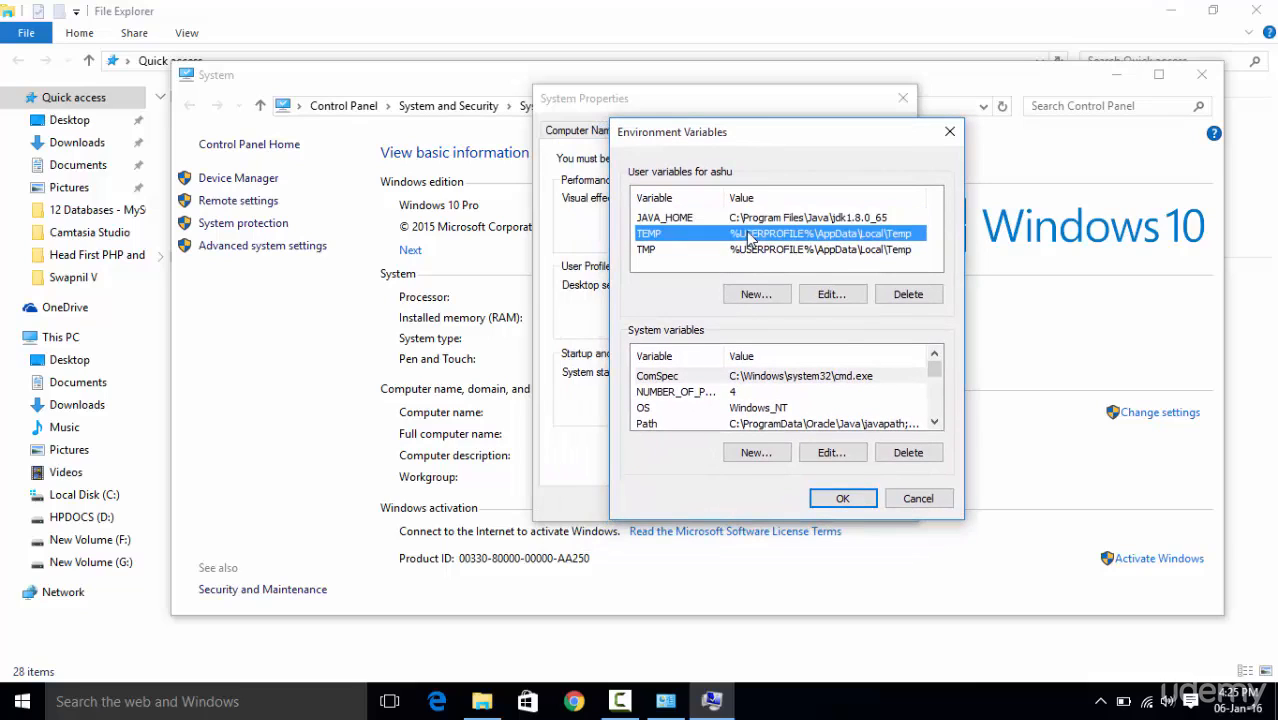
pyautogui.click(748, 251)
pyautogui.click(649, 237)
pyautogui.click(656, 251)
pyautogui.click(668, 220)
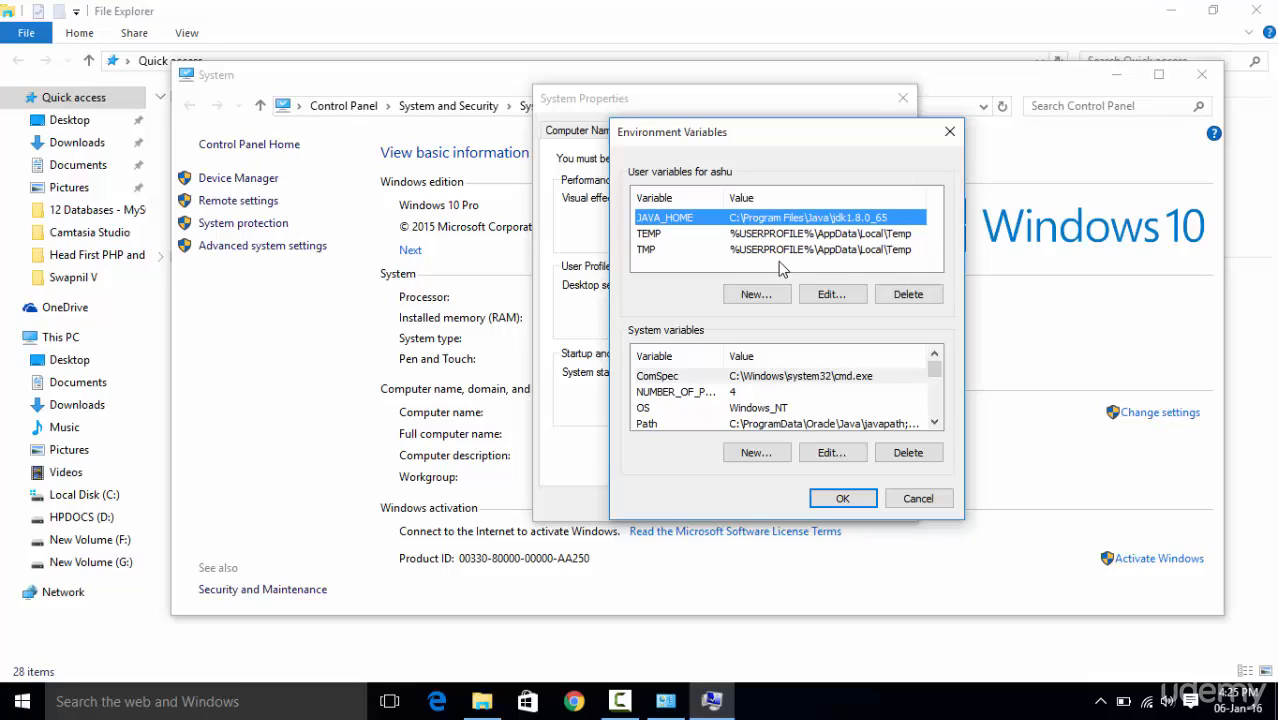
pyautogui.click(698, 234)
pyautogui.click(683, 221)
pyautogui.click(950, 131)
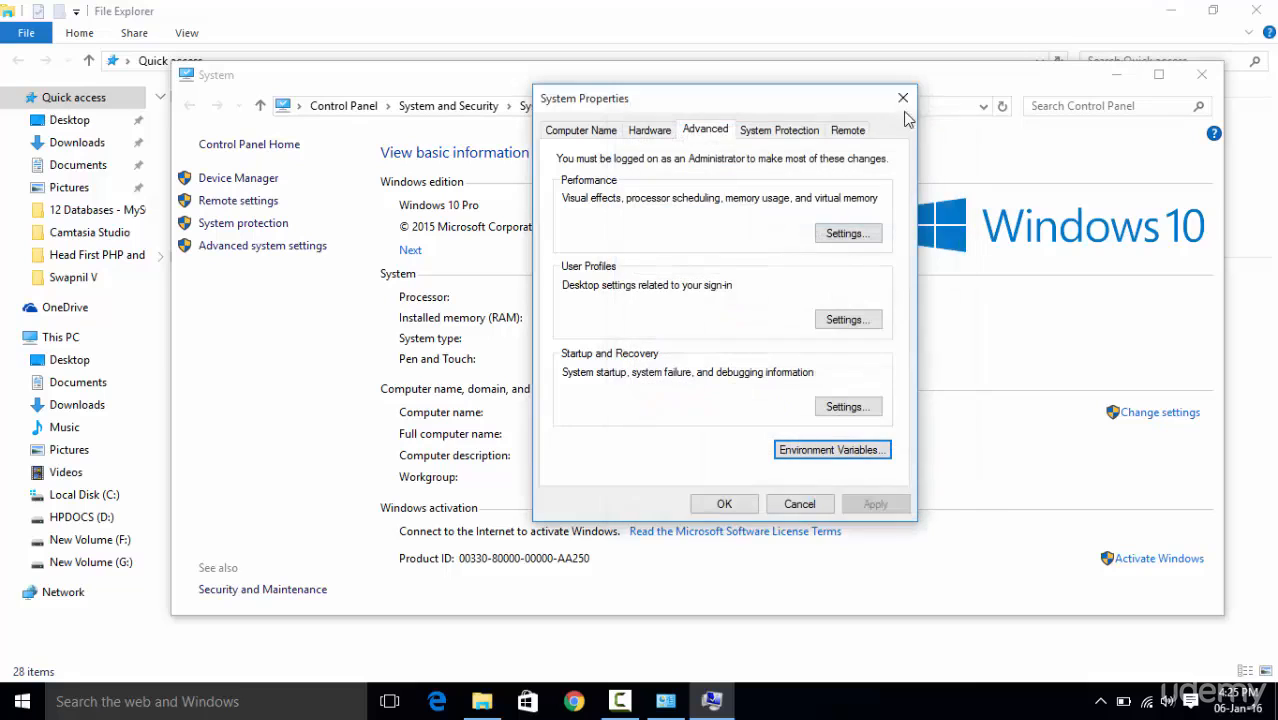
# Minimize the System and File Explorer windows and open This PC in a new File Explorer window.
pyautogui.click(1116, 85)
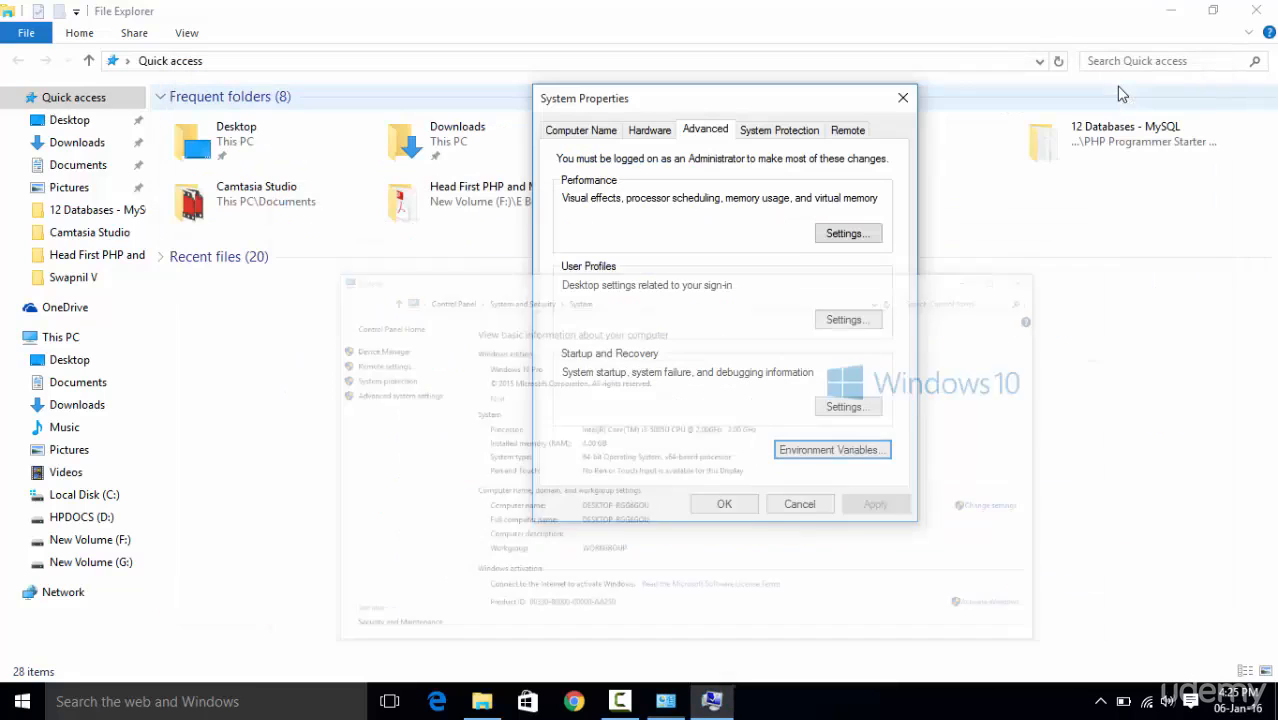
pyautogui.click(1163, 13)
pyautogui.click(22, 701)
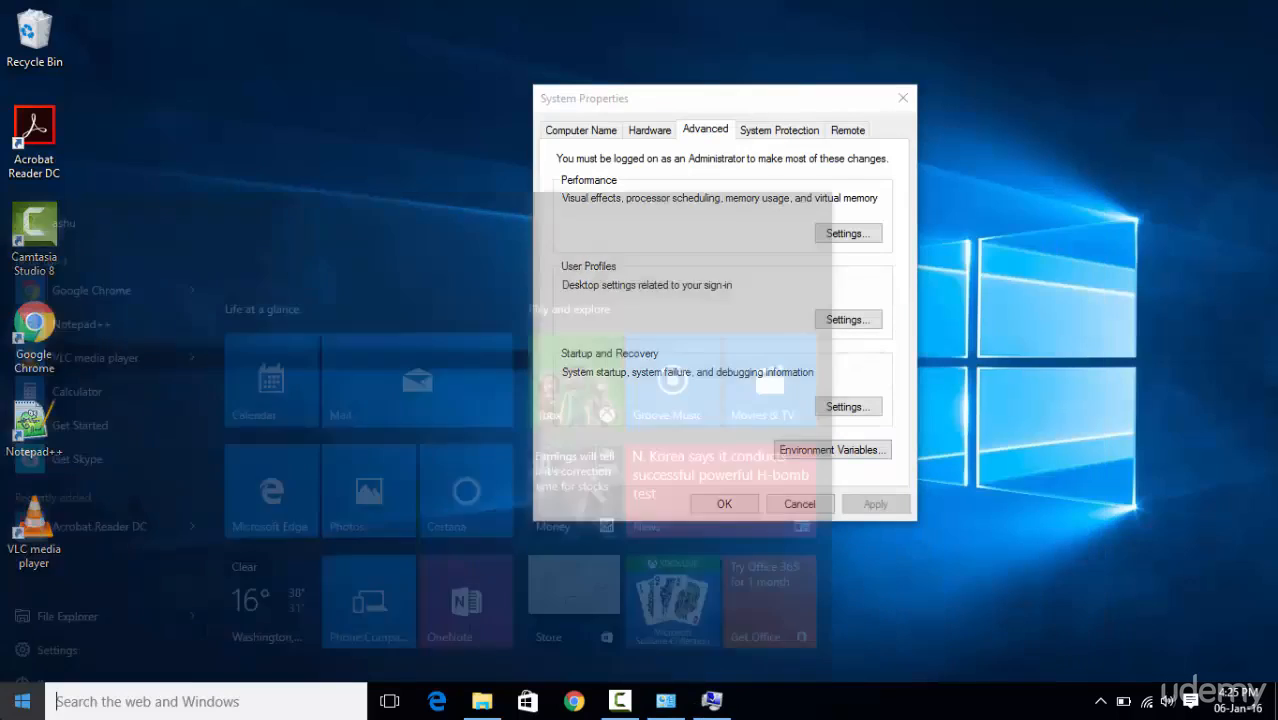
pyautogui.click(68, 561)
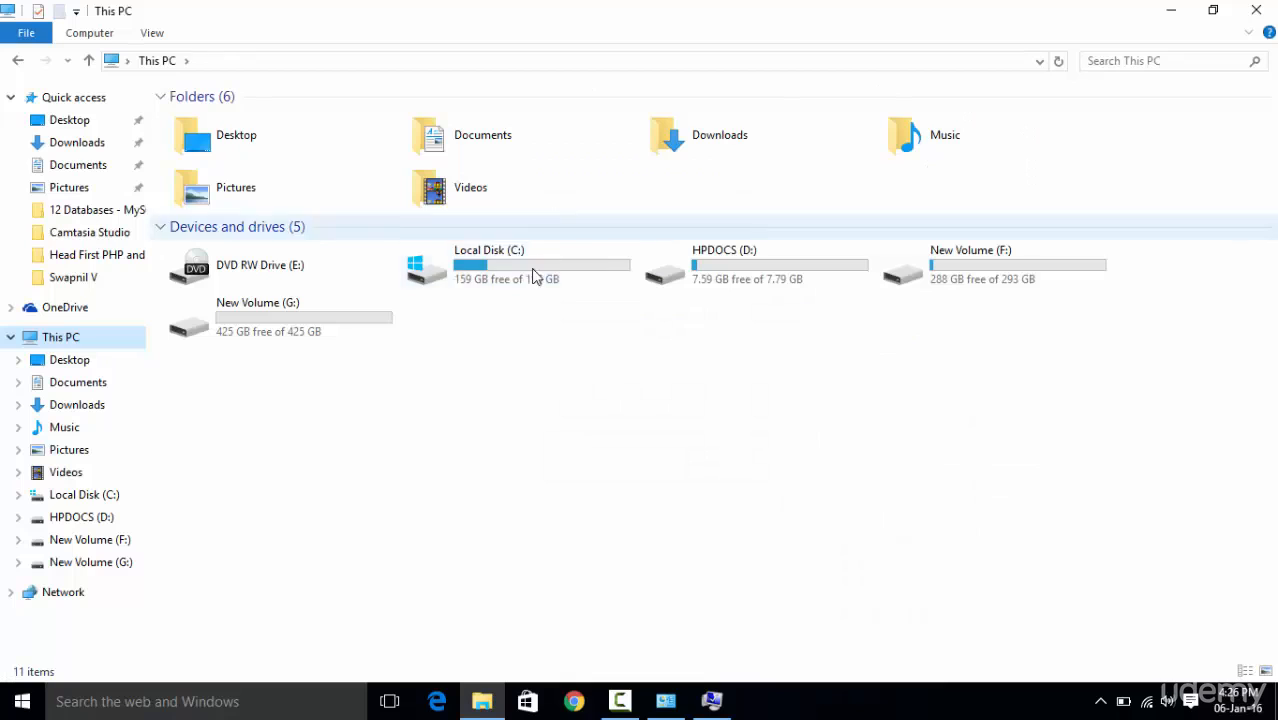
# Open the jdk1.8.0_65 folder inside Program Files\Java on Local Disk (C:).
pyautogui.doubleClick(488, 280)
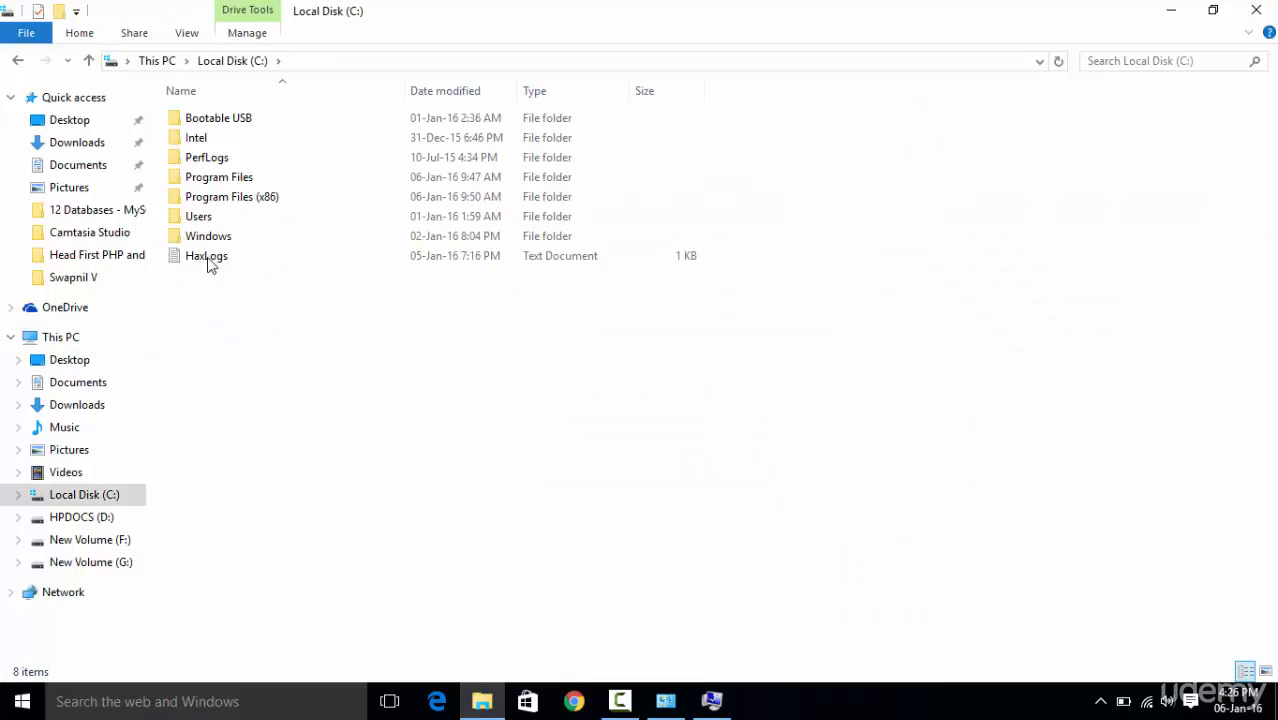
pyautogui.doubleClick(230, 186)
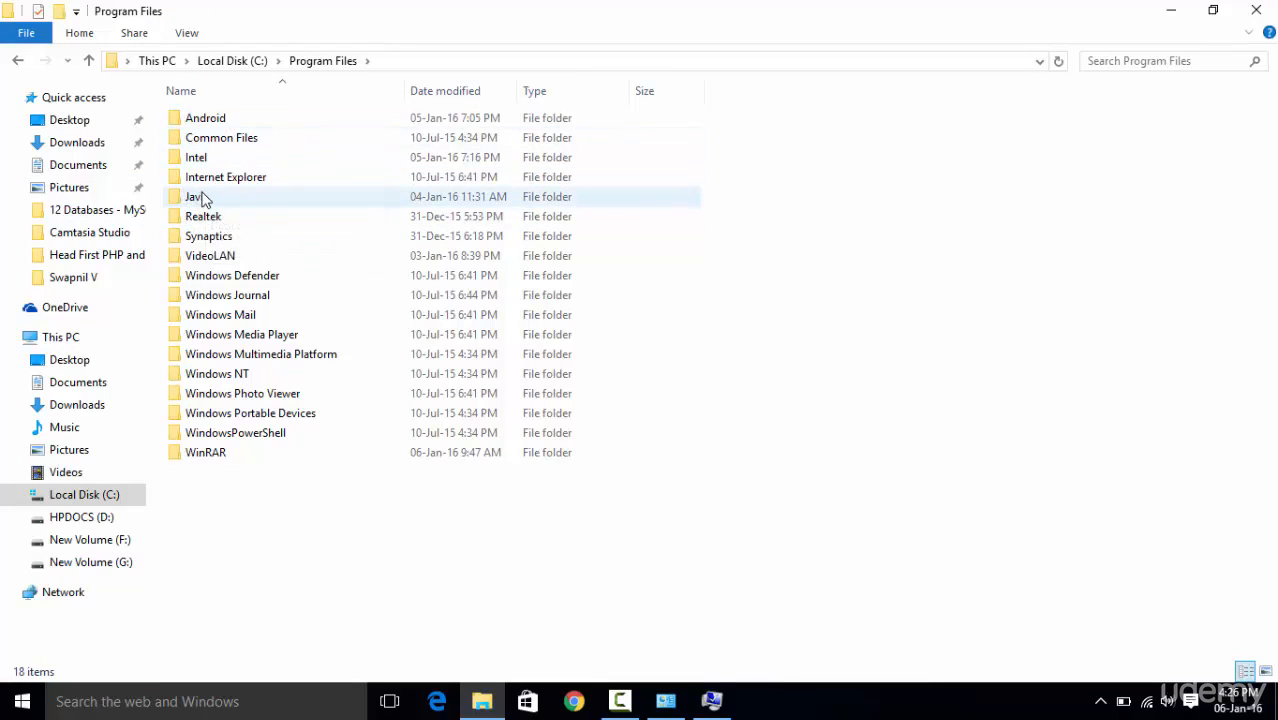
pyautogui.doubleClick(200, 200)
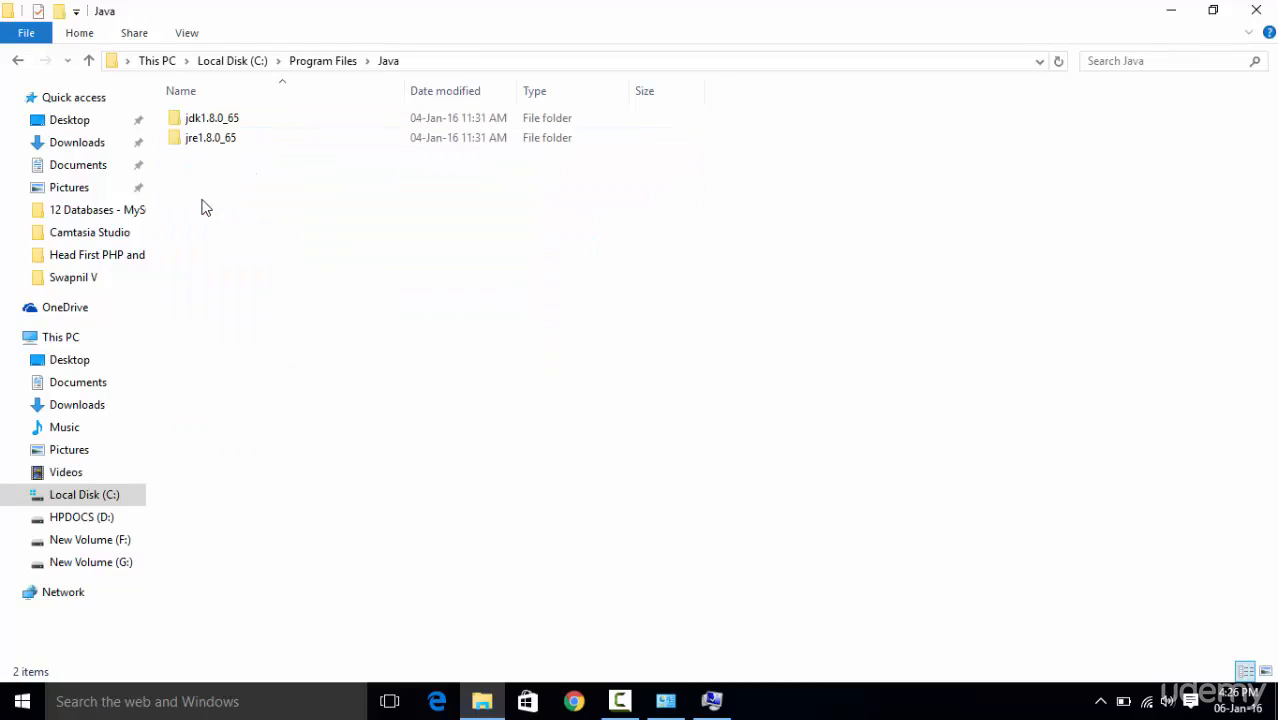
pyautogui.doubleClick(205, 120)
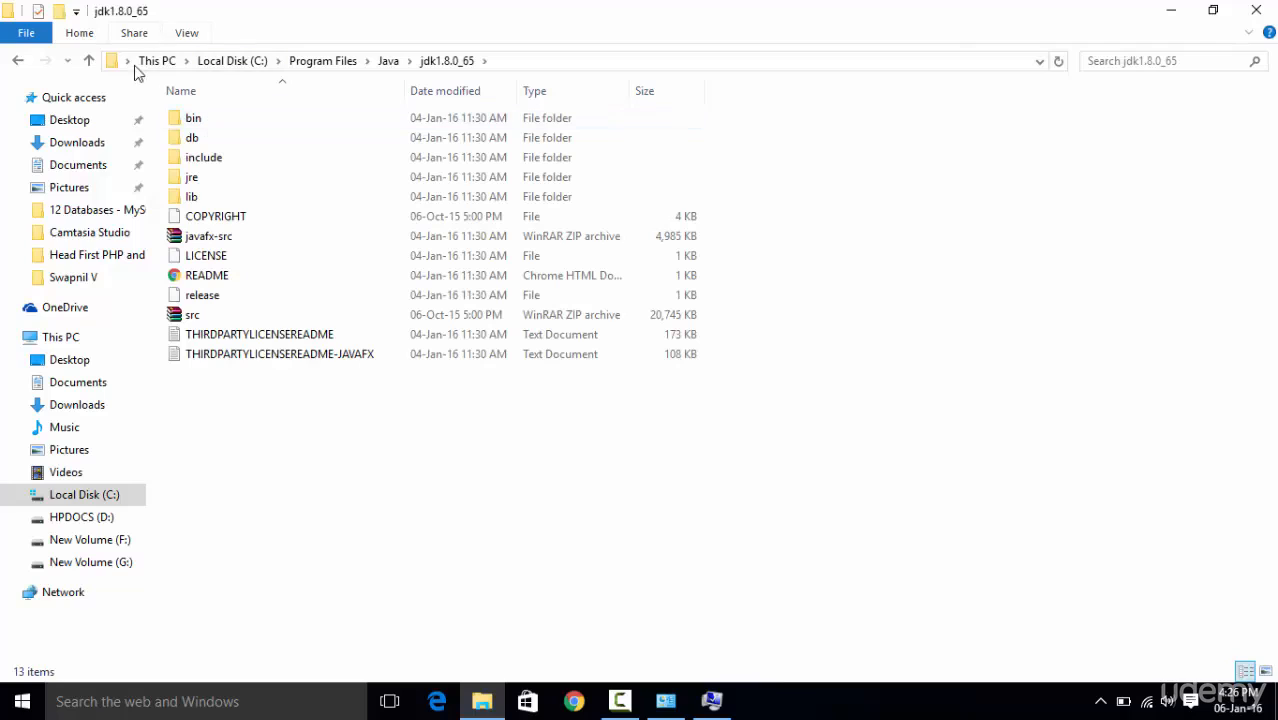
# Copy the full path of the jdk1.8.0_65 folder, C:\Program Files\Java\jdk1.8.0_65.
pyautogui.click(506, 65)
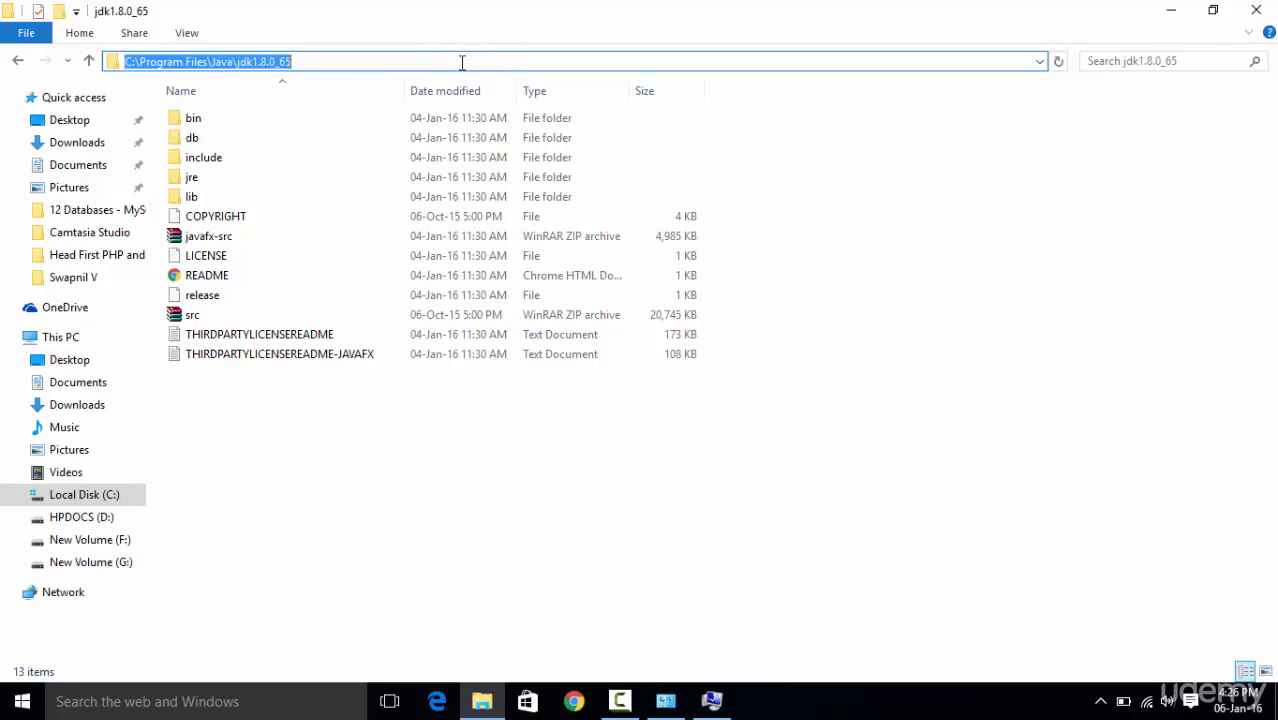
pyautogui.rightClick(280, 62)
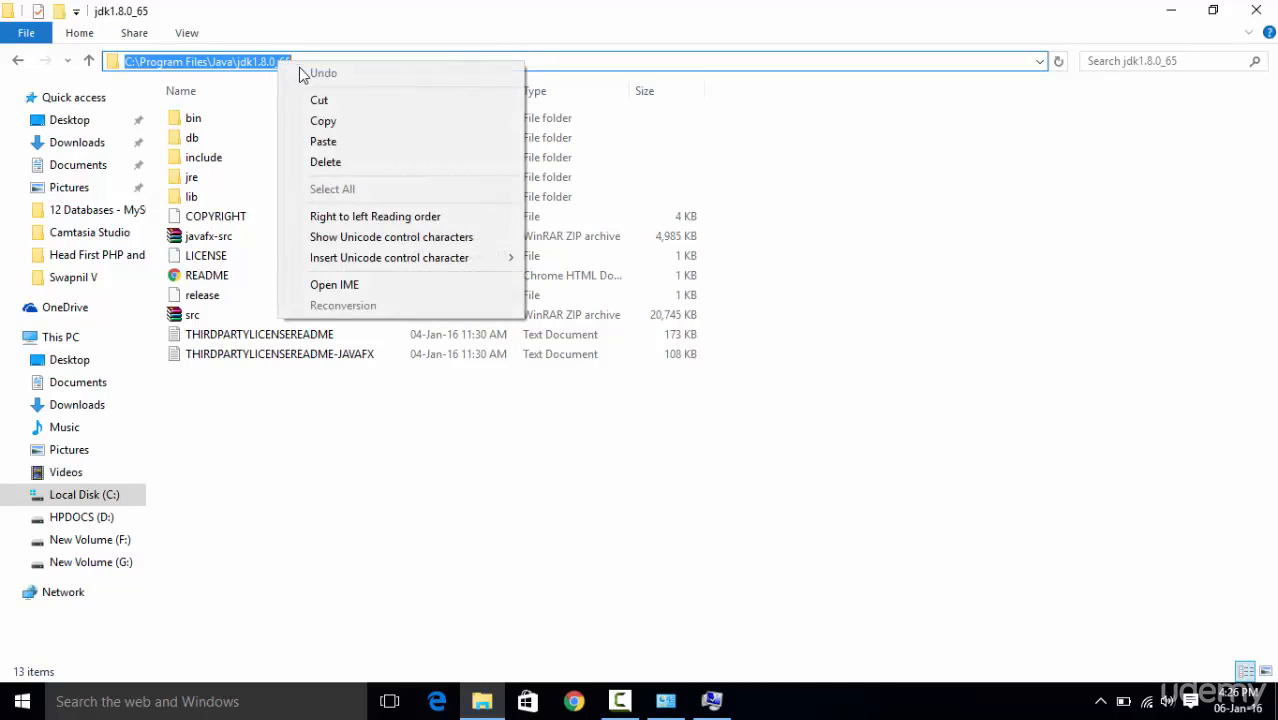
pyautogui.click(316, 124)
pyautogui.press('Escape')
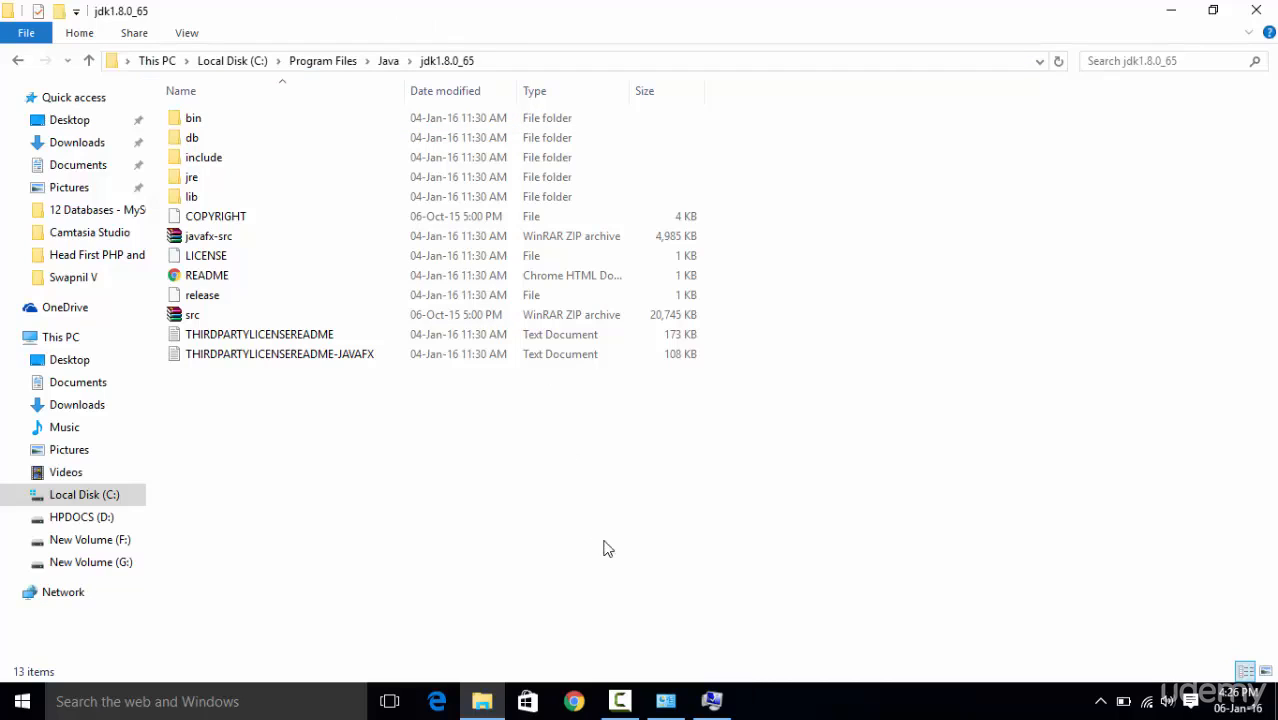
# Bring back the System and System Properties windows and open the environment variables.
pyautogui.click(712, 702)
pyautogui.click(712, 702)
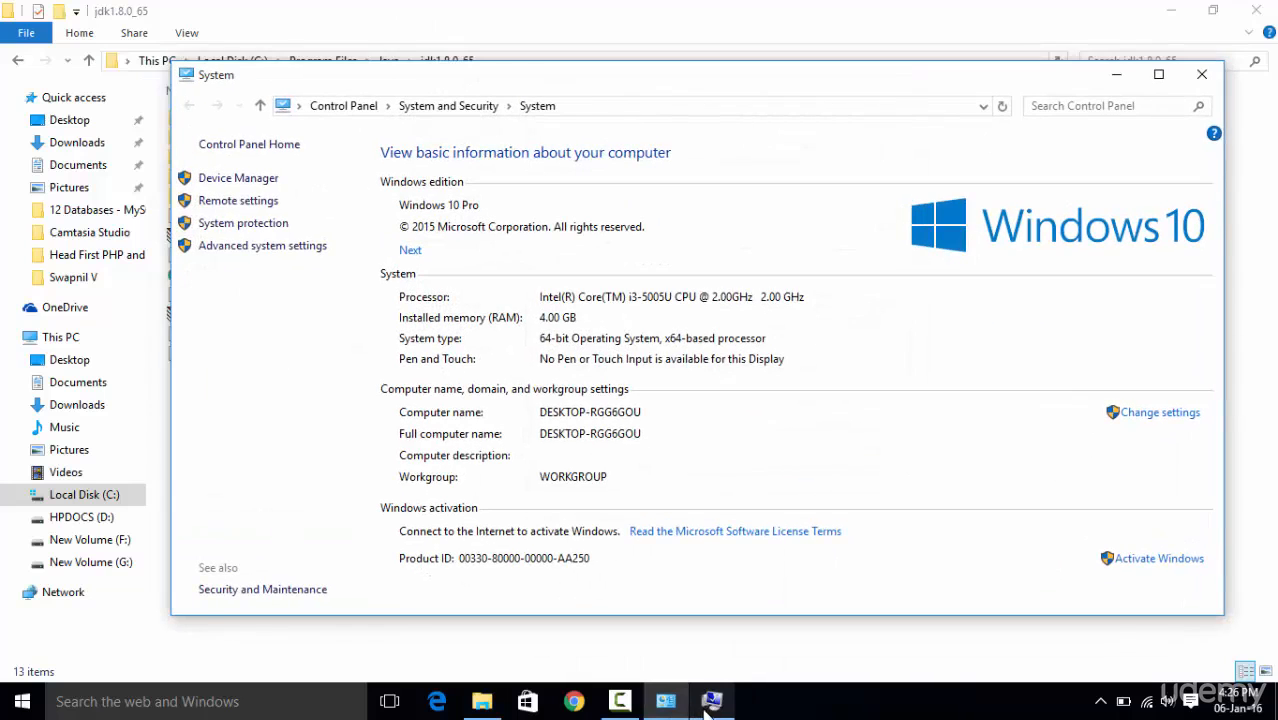
pyautogui.click(712, 702)
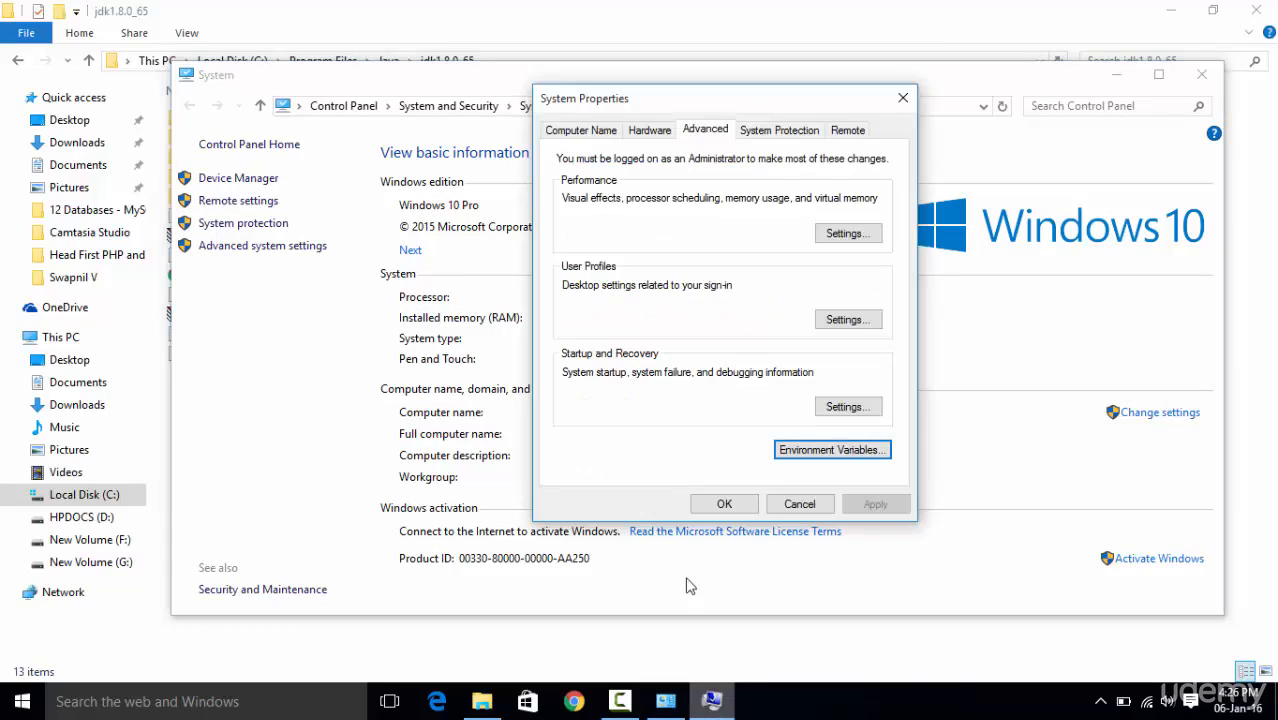
pyautogui.click(810, 447)
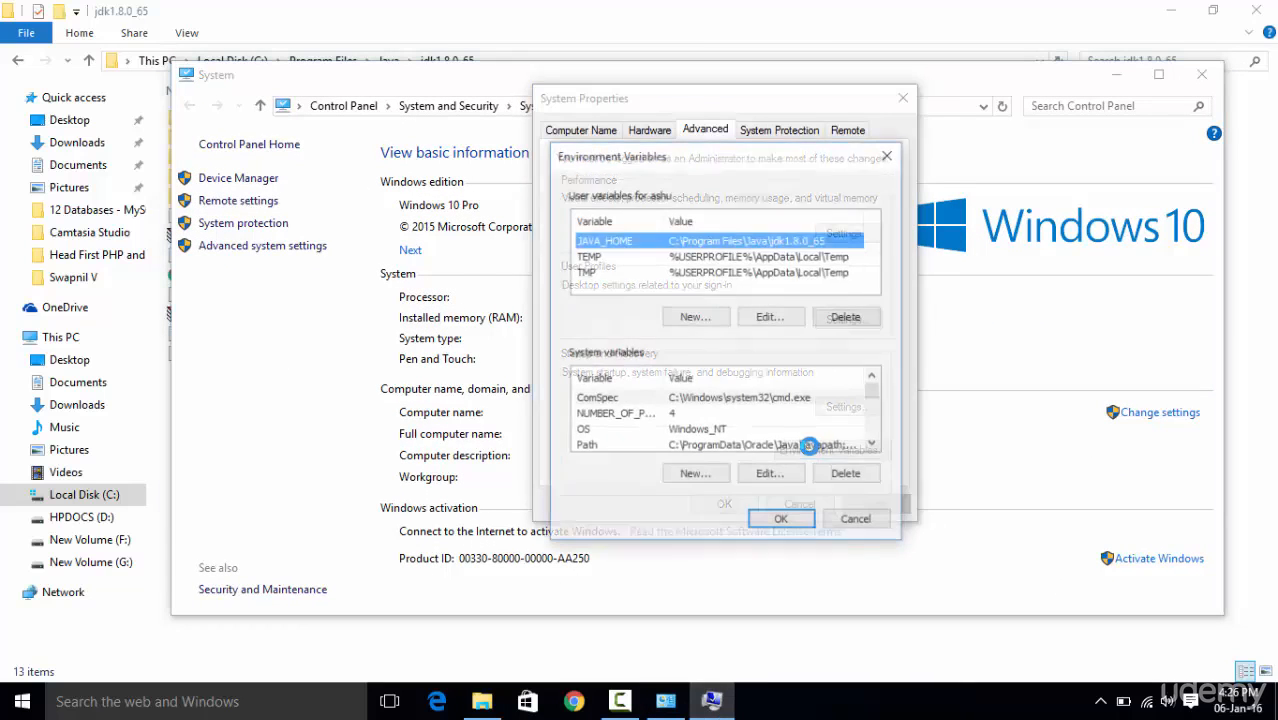
# Draft a new user variable with the copied path C:\Program Files\Java\jdk1.8.0_65 as its value, and discard it.
pyautogui.click(695, 320)
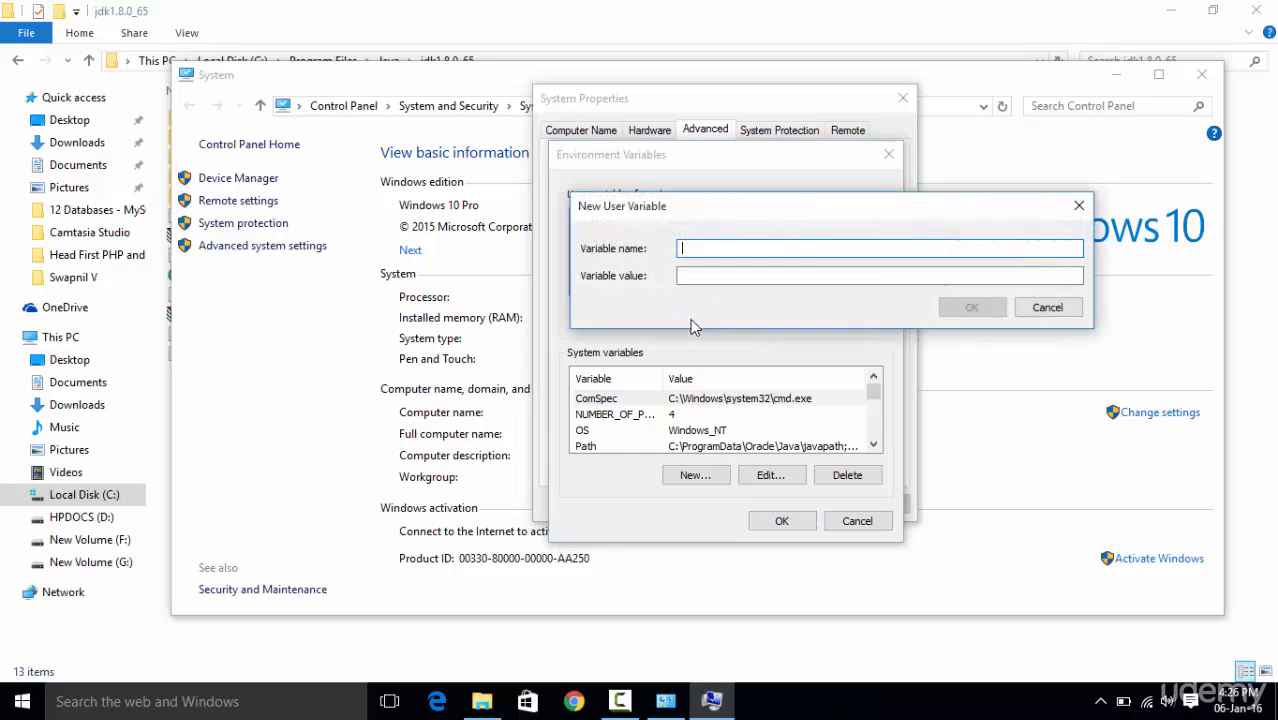
pyautogui.moveTo(725, 214); pyautogui.dragTo(679, 364)
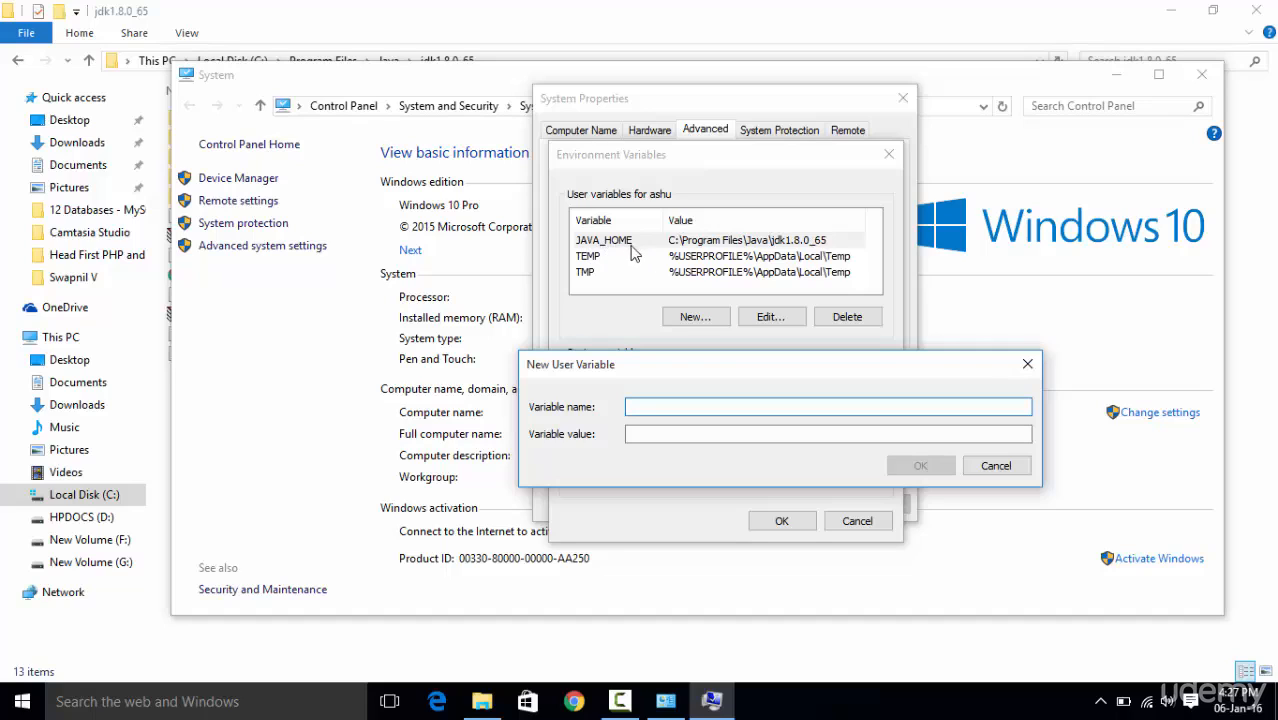
pyautogui.moveTo(604, 365); pyautogui.dragTo(593, 404)
pyautogui.click(629, 474)
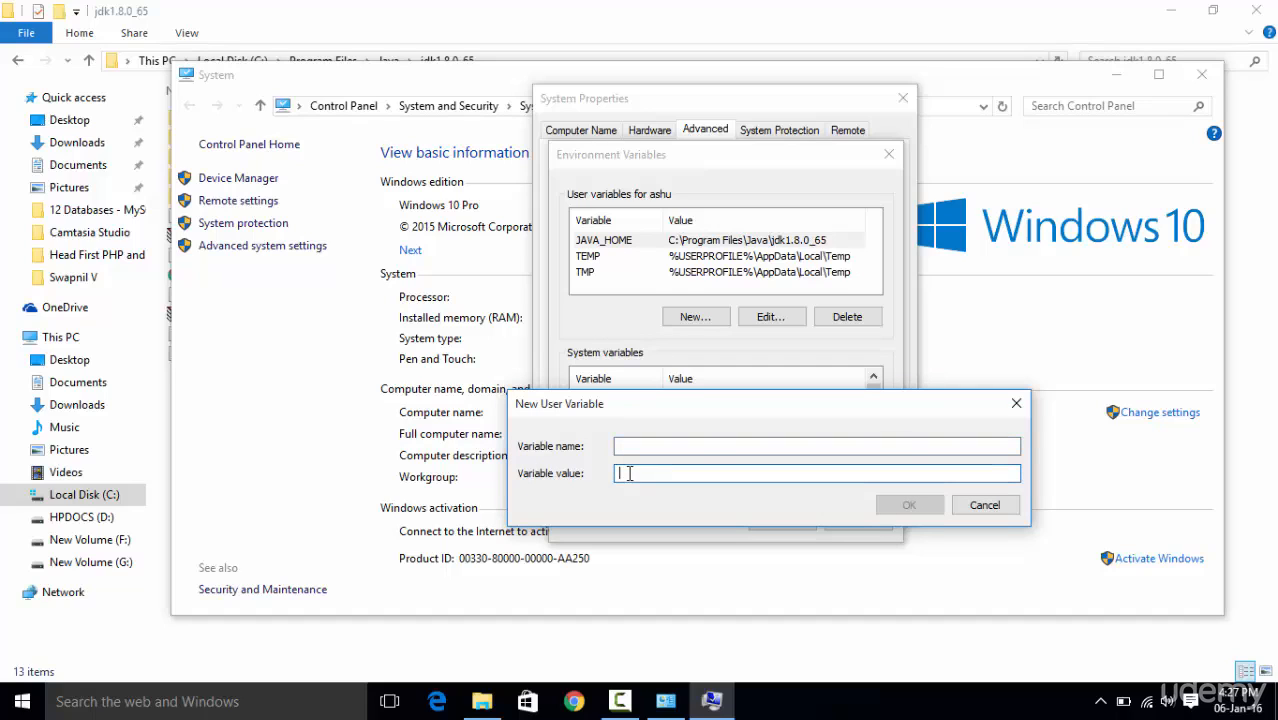
pyautogui.rightClick(629, 474)
pyautogui.click(670, 296)
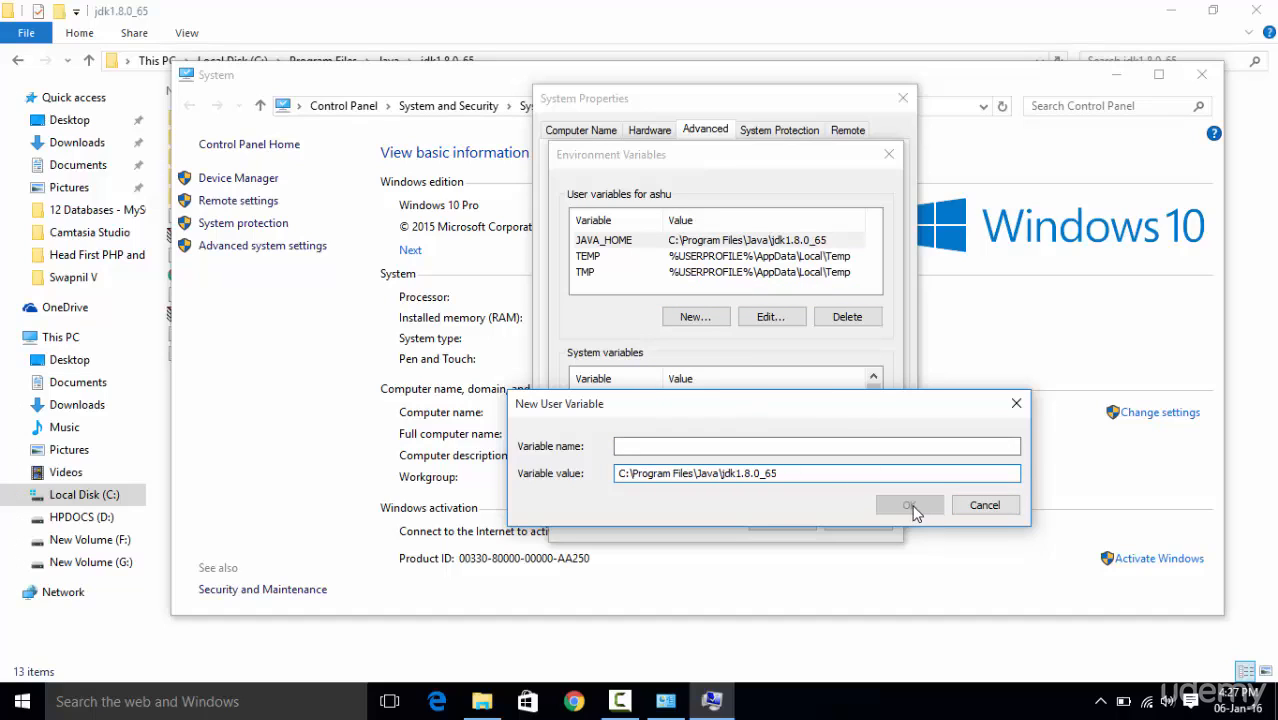
pyautogui.click(1005, 505)
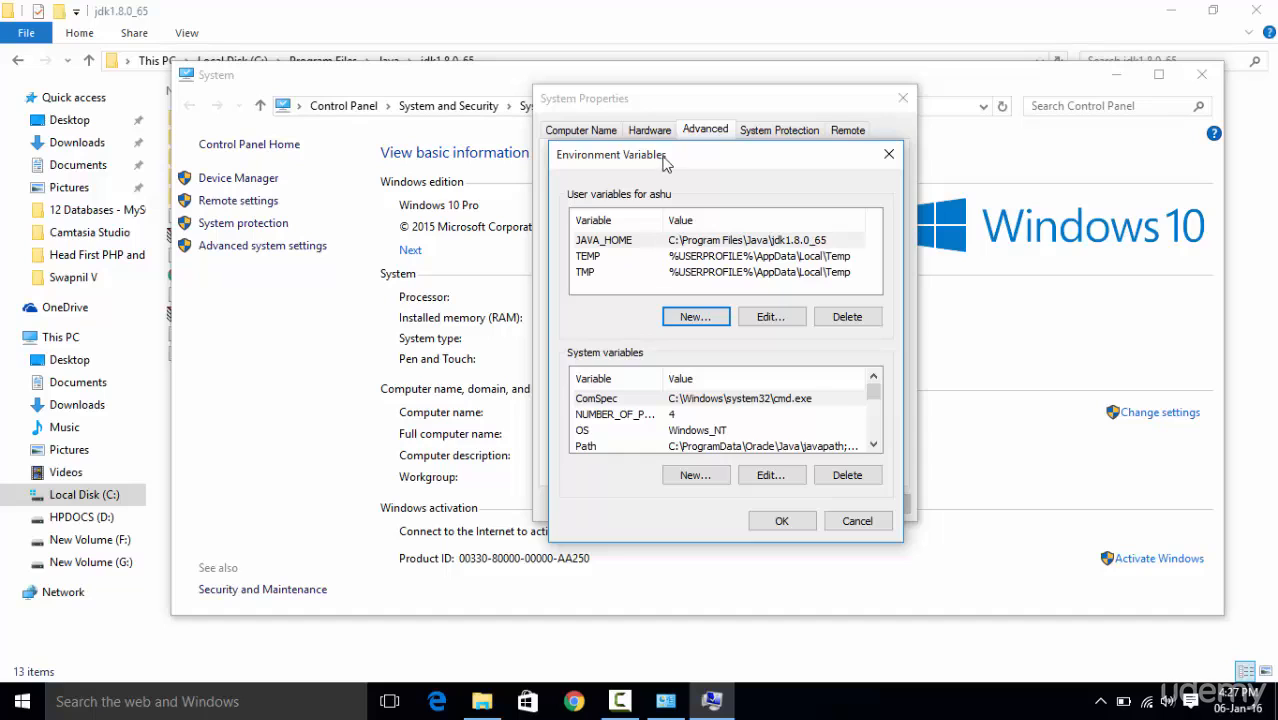
# Close the Environment Variables and System Properties dialogs, along with the System and File Explorer windows.
pyautogui.moveTo(661, 163); pyautogui.dragTo(679, 141)
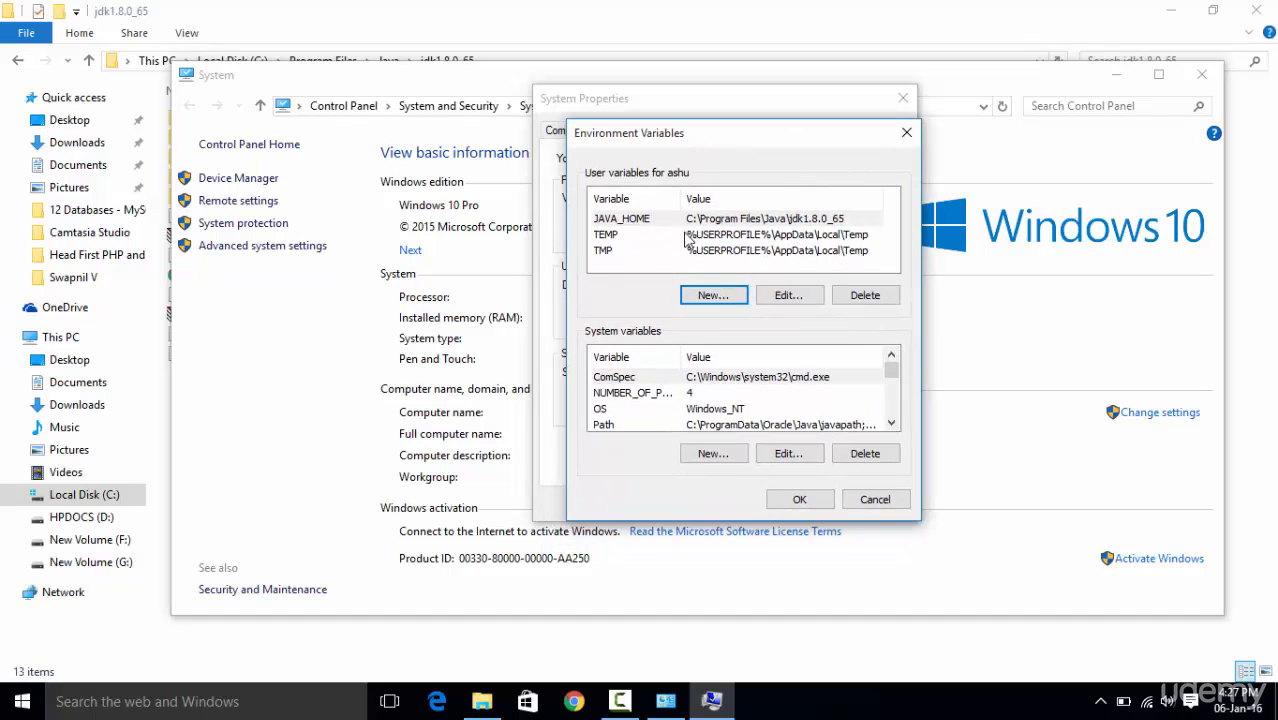
pyautogui.click(905, 136)
pyautogui.click(903, 99)
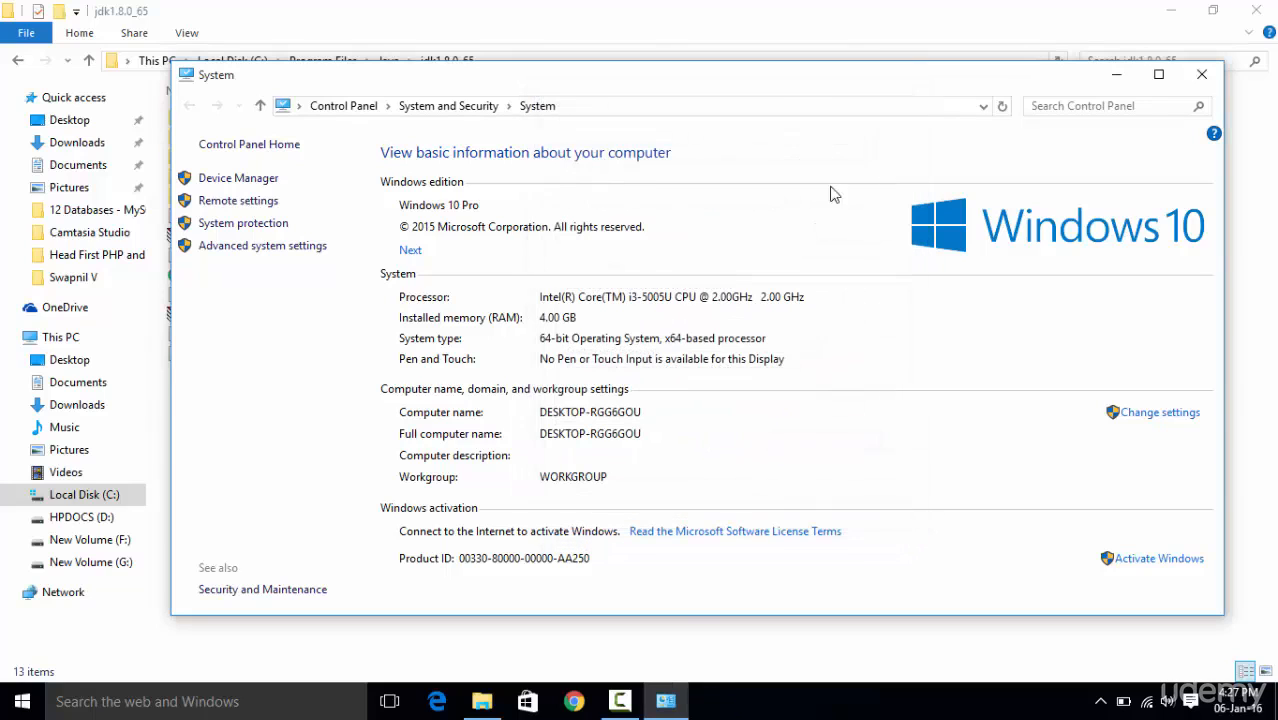
pyautogui.click(1201, 76)
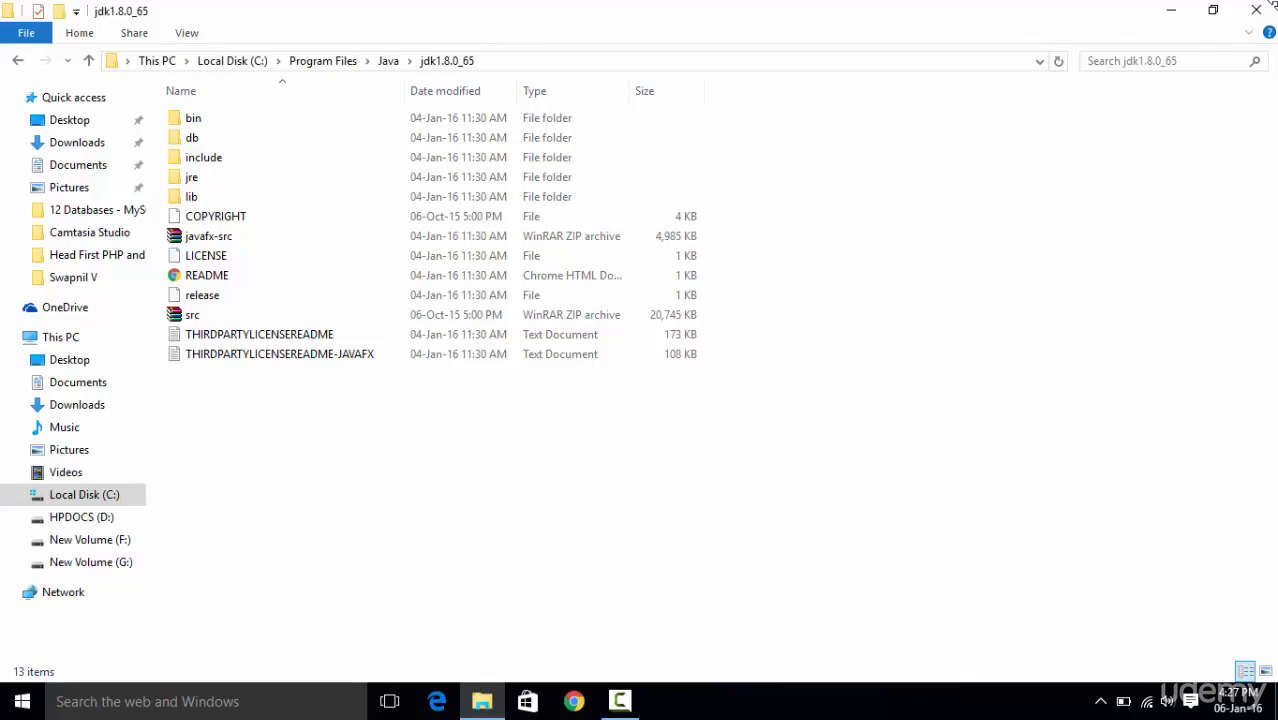
pyautogui.click(1256, 10)
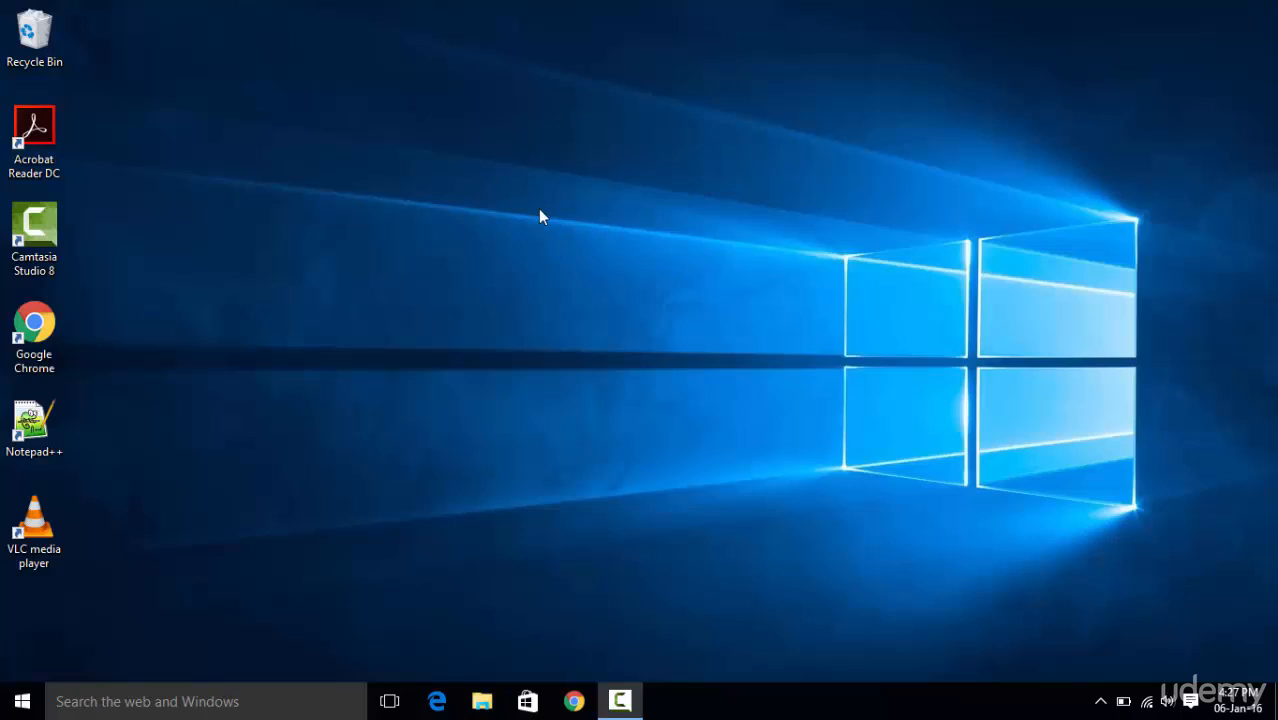
# Launch Google Chrome, add a second blank tab, and return to the first tab.
pyautogui.click(573, 701)
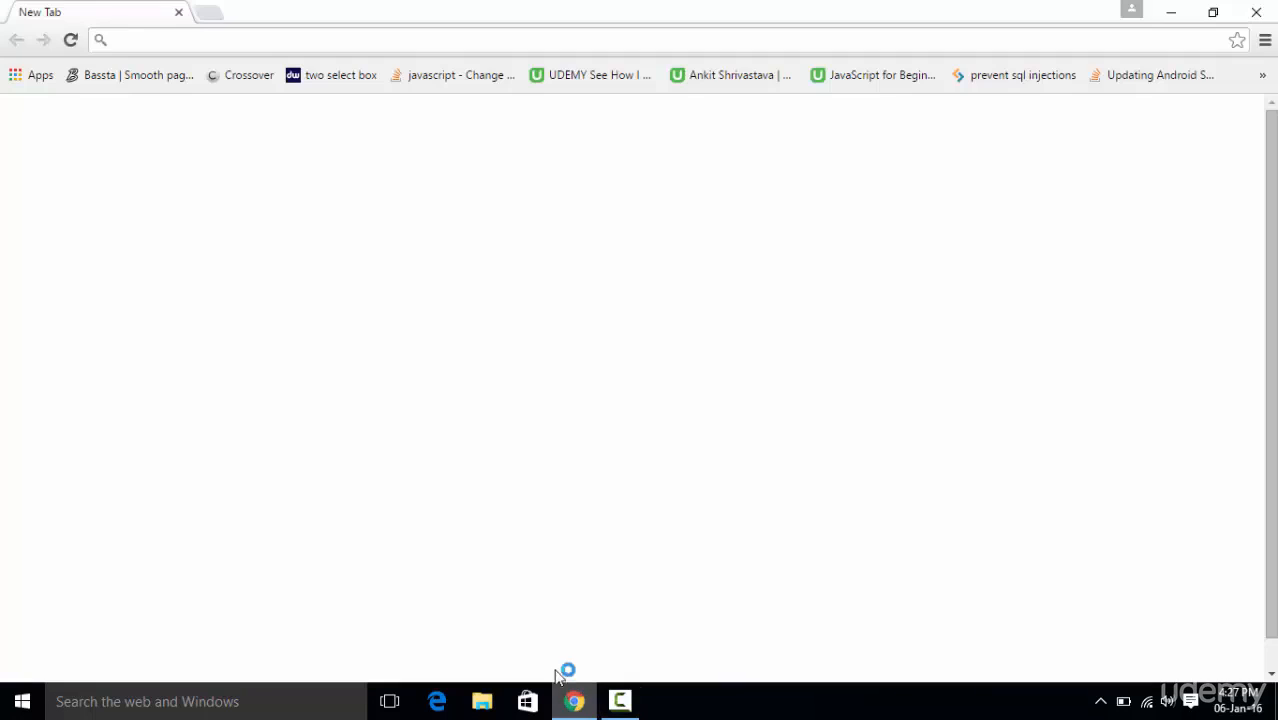
pyautogui.click(212, 15)
pyautogui.click(155, 22)
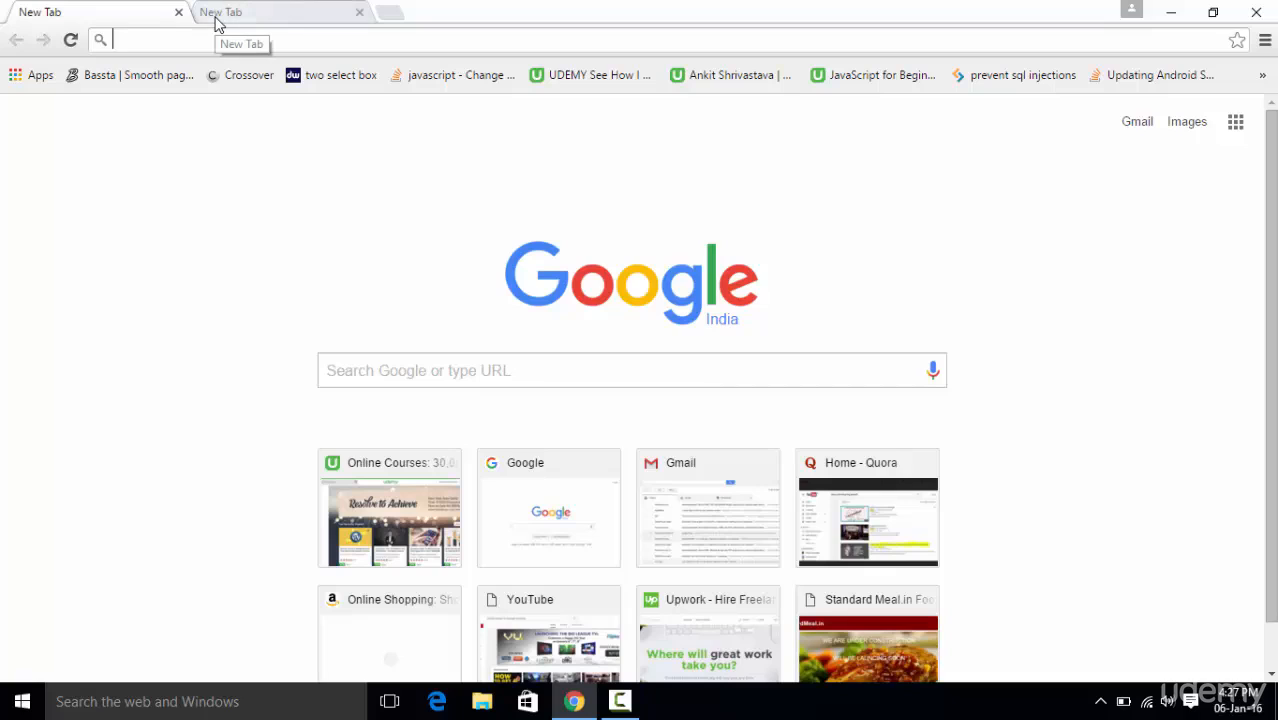